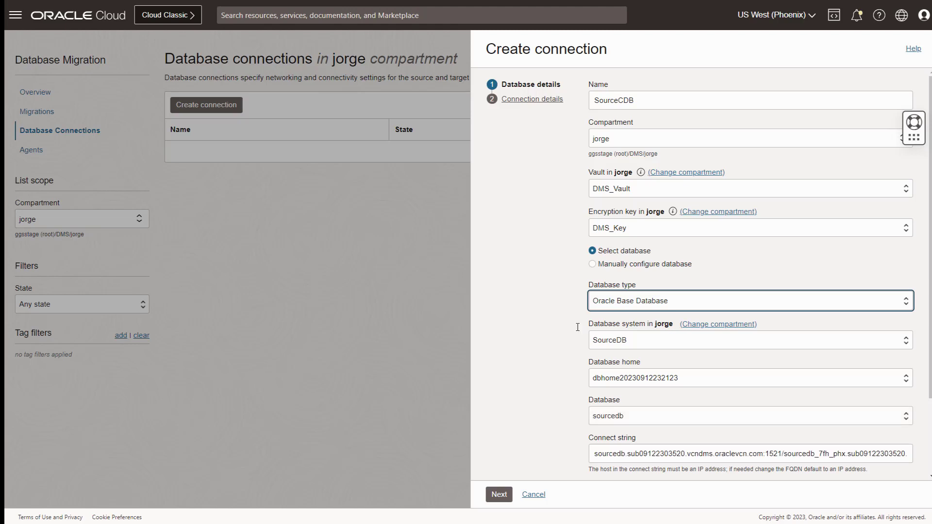
Change the SourceCDB connect string host to 10.0.0.43, keeping the private endpoint, and continue.
scroll(577, 327, down, 2)
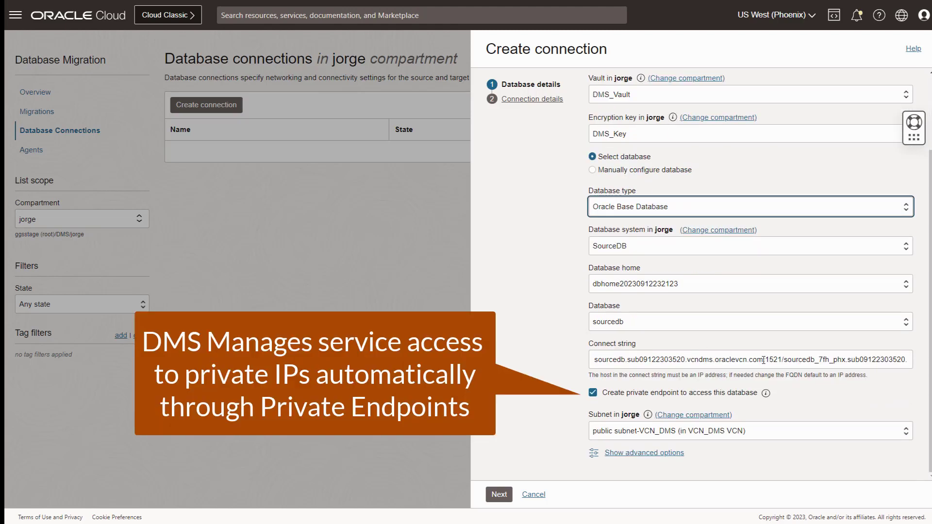
click(763, 359)
drag(764, 359, 589, 359)
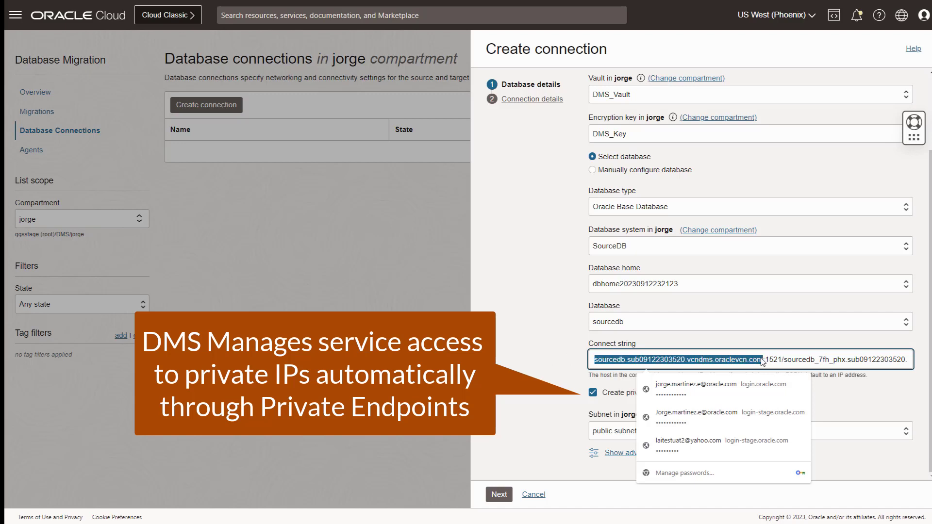
key(ctrl+v)
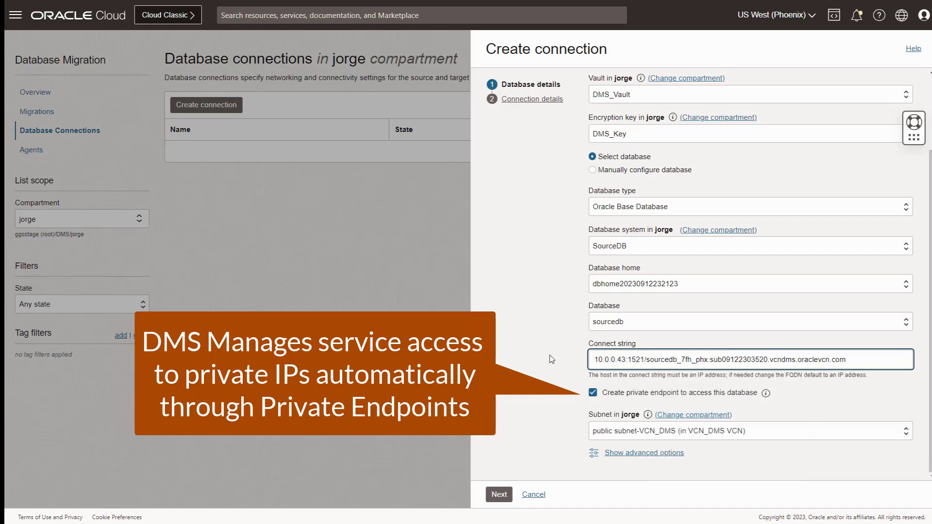
click(500, 496)
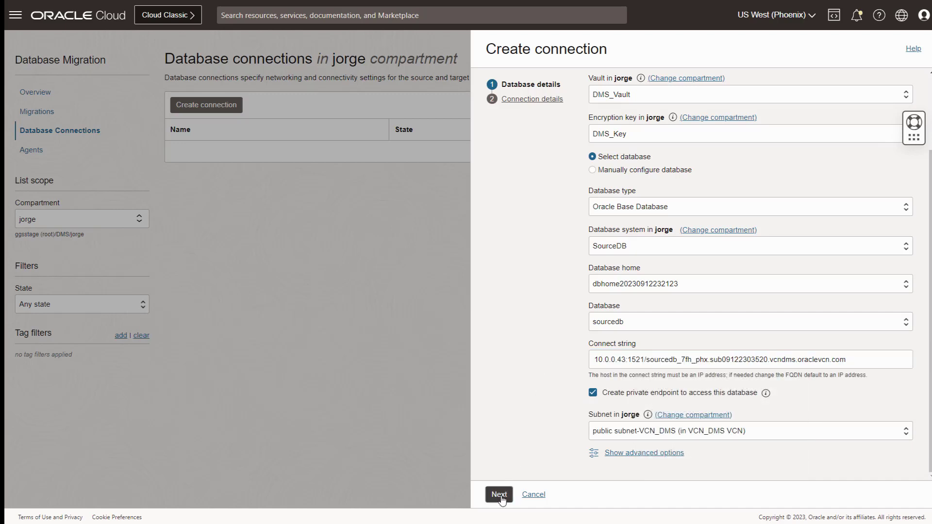
Create SourceCDB with system for initial load and separate c##ggadmin replication credentials.
click(633, 141)
text(sys)
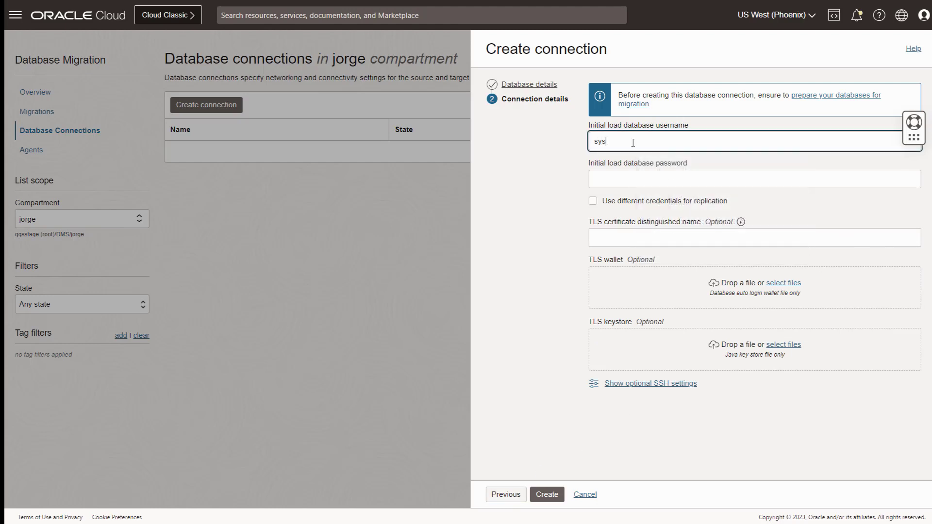
text(tem)
click(621, 177)
text(••••••••••••)
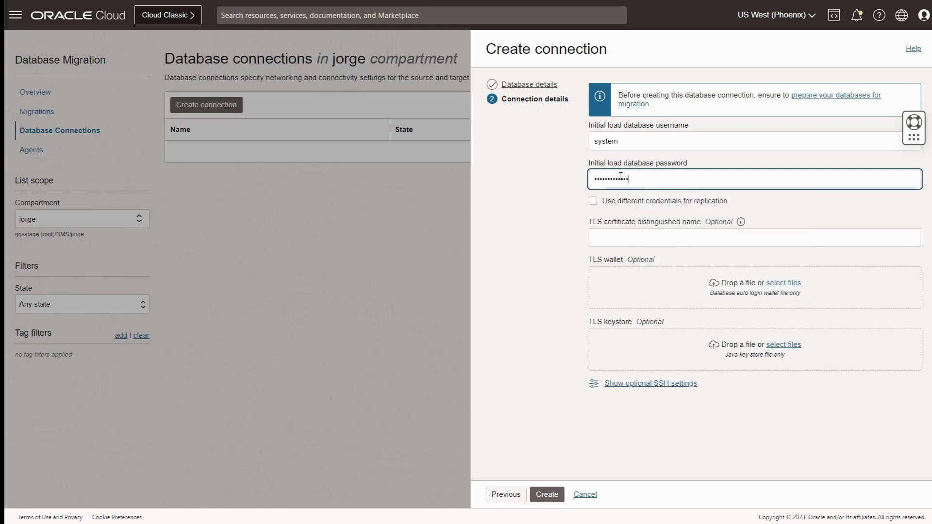
click(594, 201)
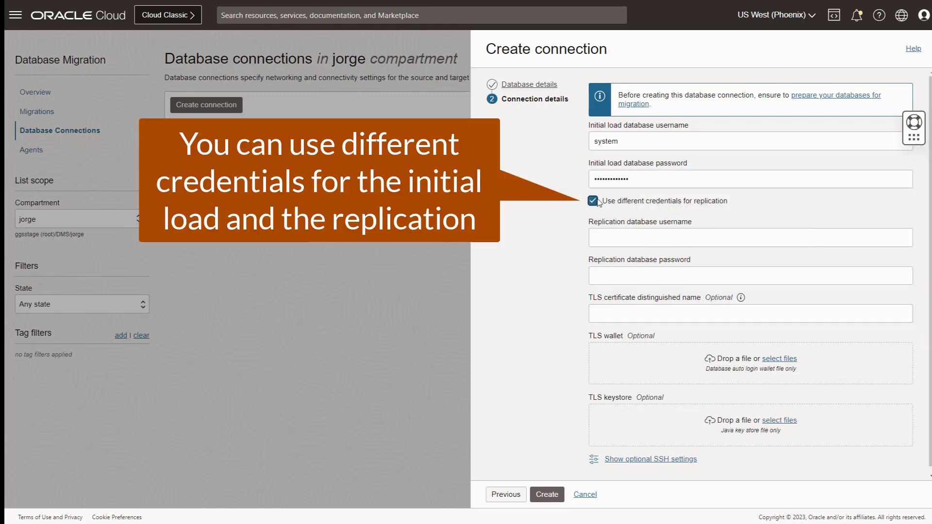
click(674, 236)
text(c)
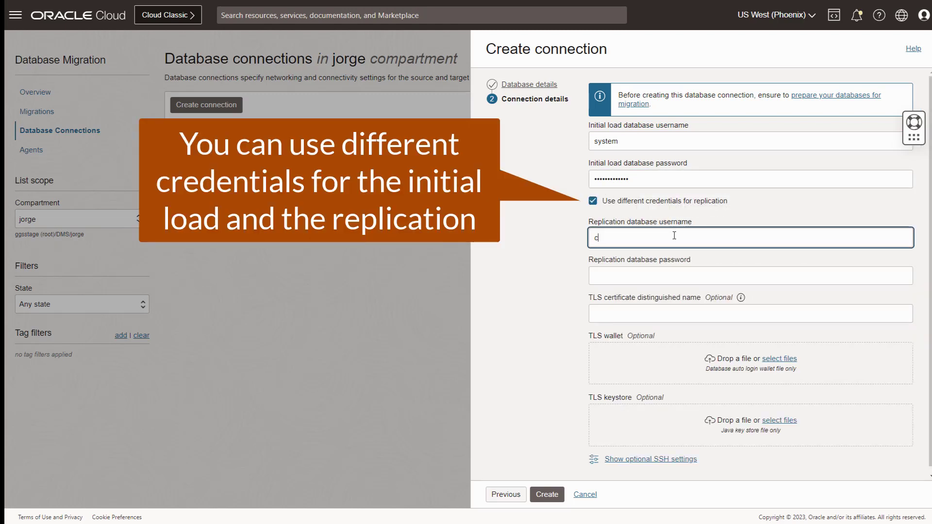
text(##ggadmin)
click(634, 274)
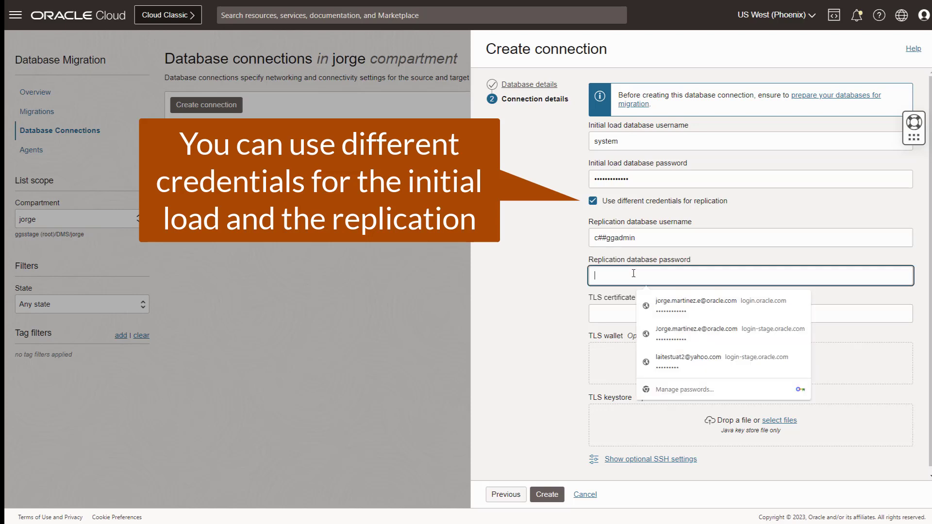
key(ctrl+v)
click(540, 287)
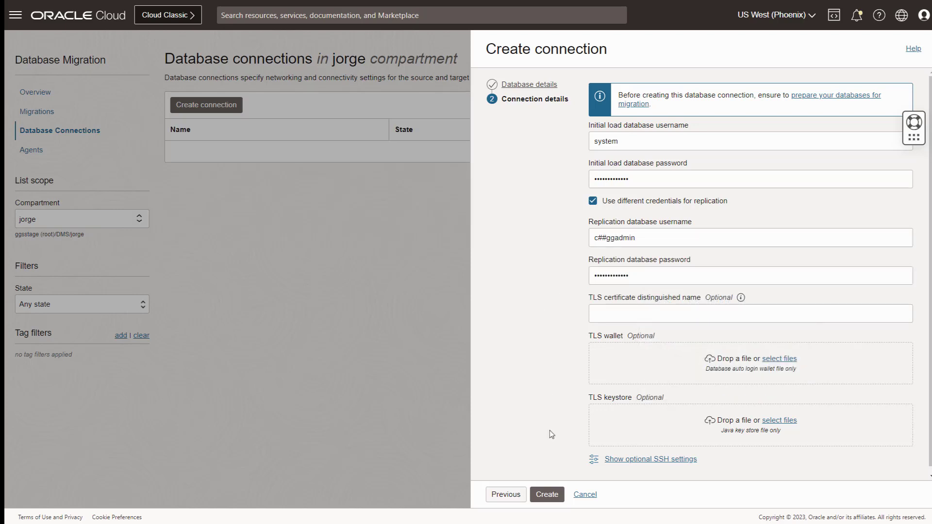
click(548, 494)
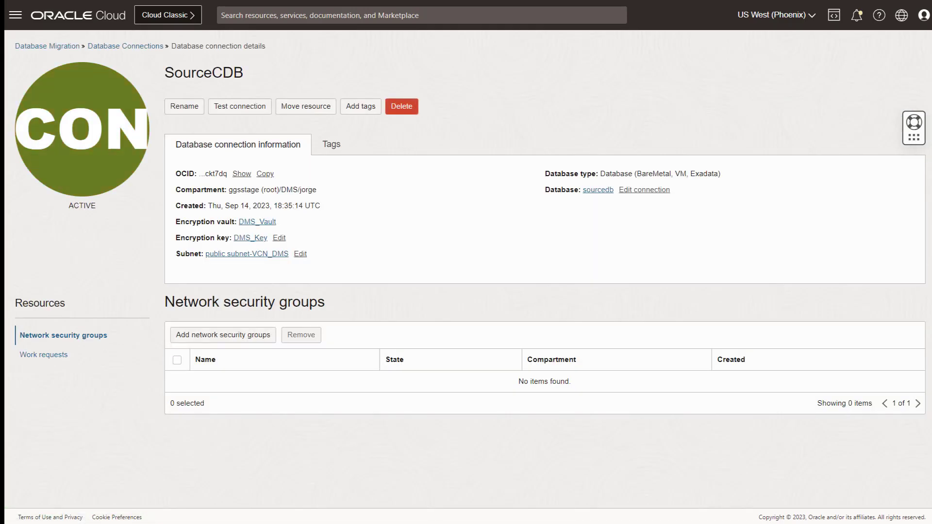
From the Database Connections list, test the SourceCDB connection and close the successful result.
click(150, 47)
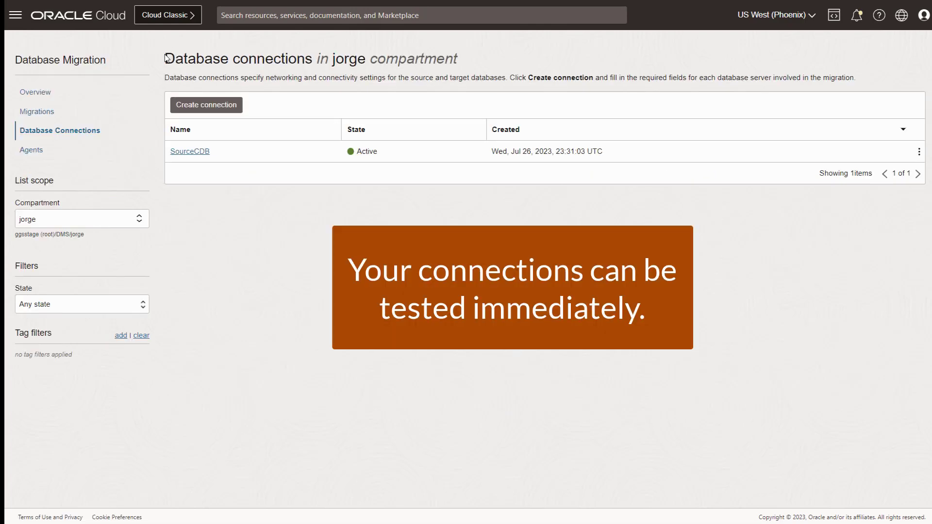
click(919, 152)
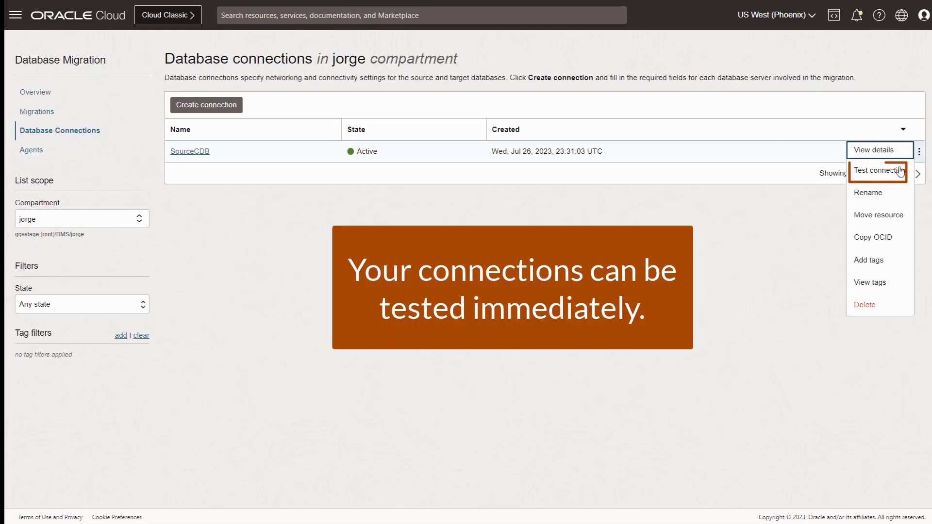
click(900, 172)
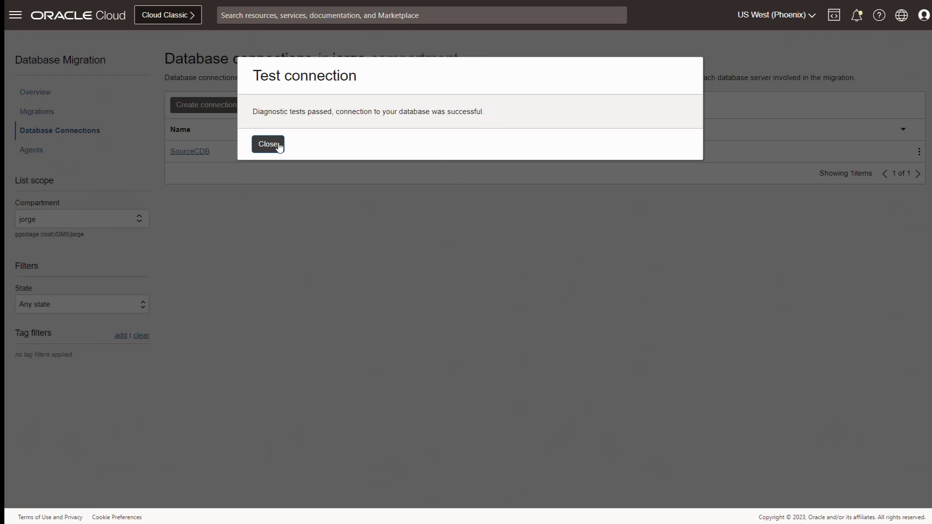
click(279, 147)
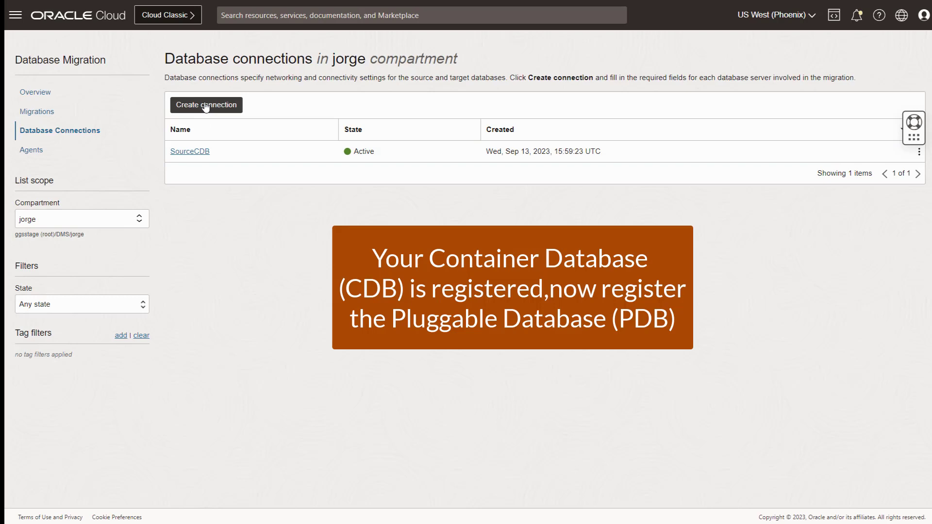
click(206, 105)
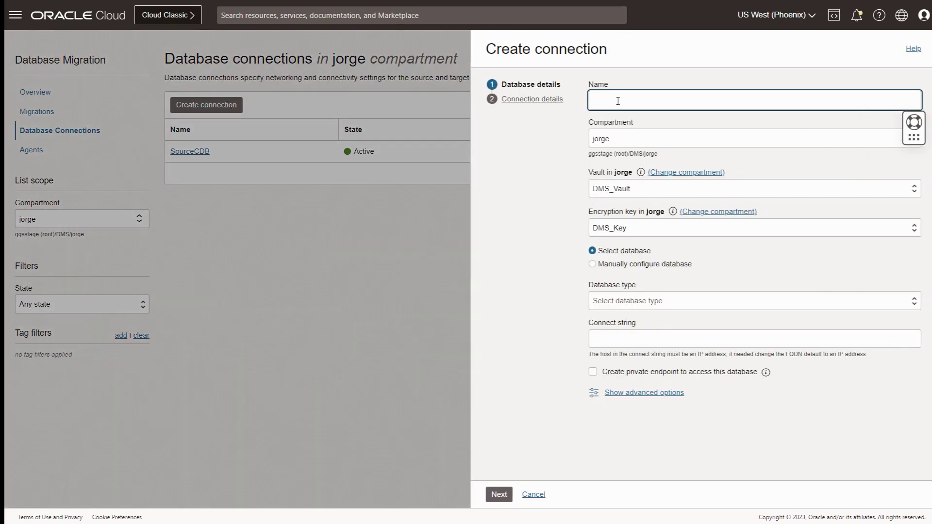
Name the connection SourcePDB on Oracle Base Database with connect string 10.0.0.43:1521/PDBSJ service.
text(SourcePDB)
click(615, 305)
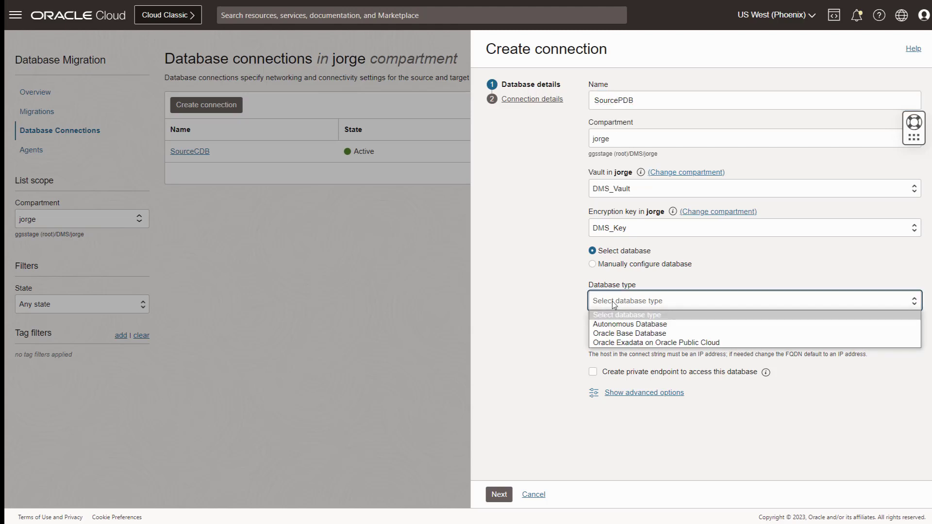
click(619, 334)
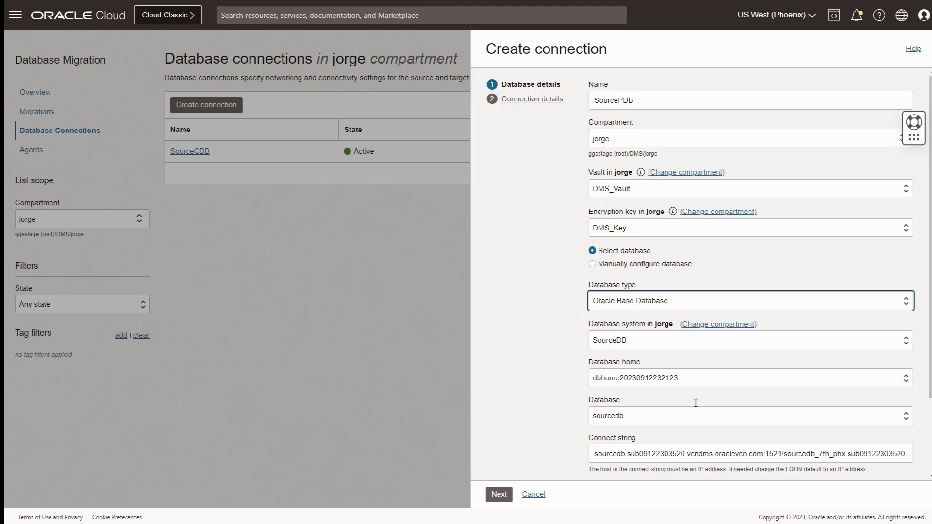
drag(763, 453, 559, 453)
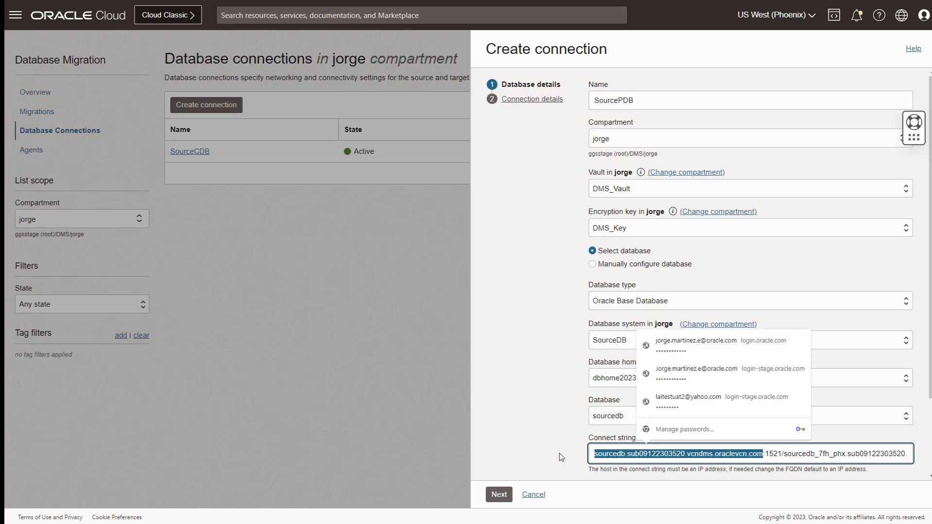
key(ctrl+v)
drag(847, 454, 648, 456)
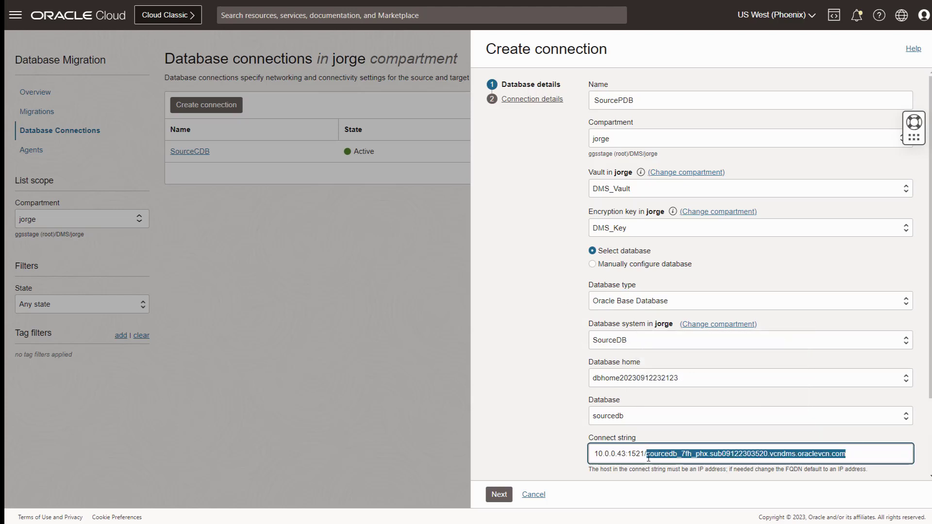
text(PDBSJ.sub03132344240.vcndmssj.oraclevcn.com)
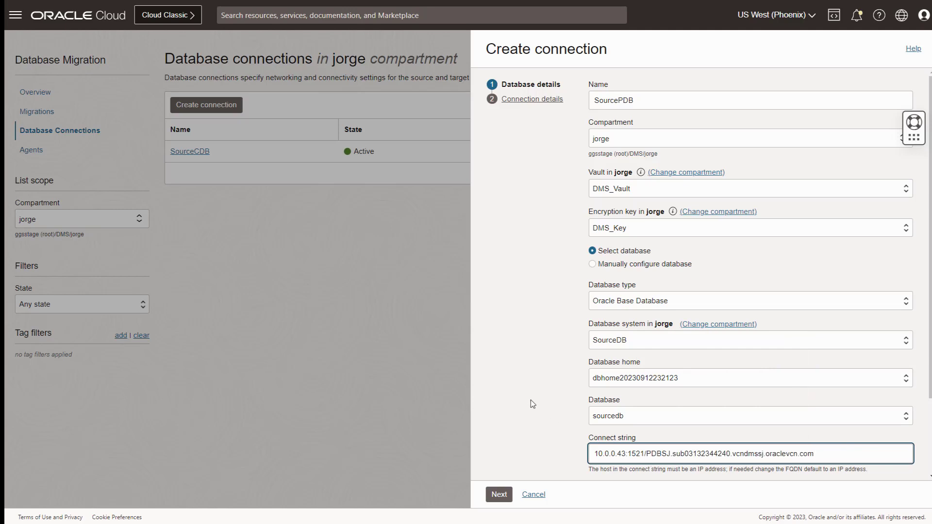
click(502, 495)
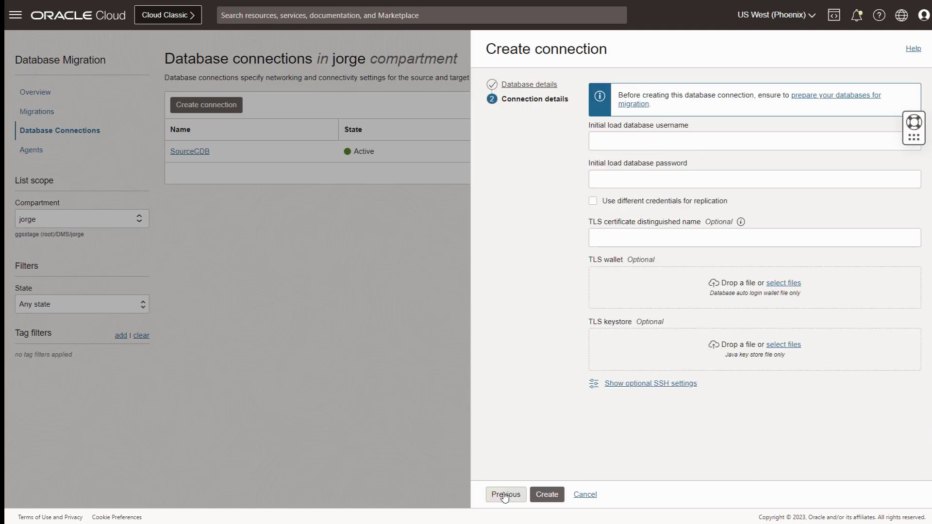
Create SourcePDB with system for initial load and ggadmin for replication, then return to connections.
click(617, 141)
text(syste)
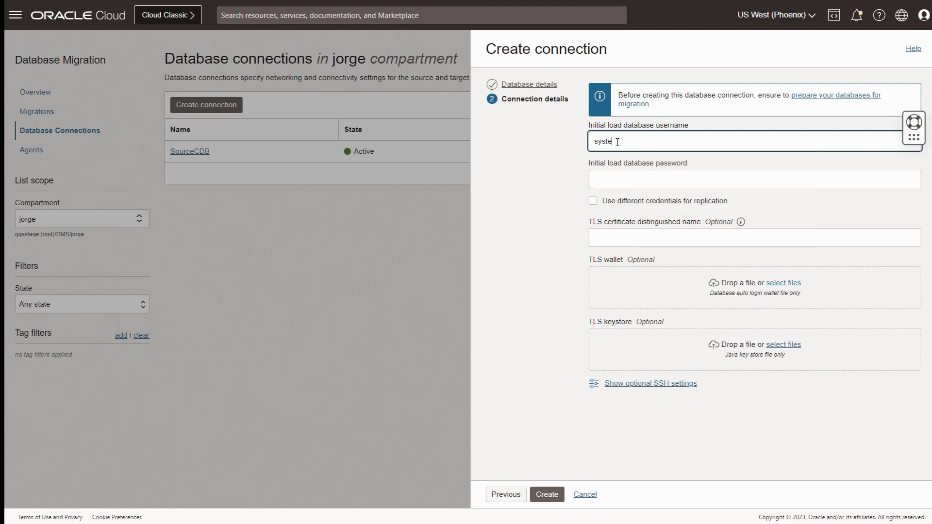
text(m)
click(615, 178)
key(ctrl+v)
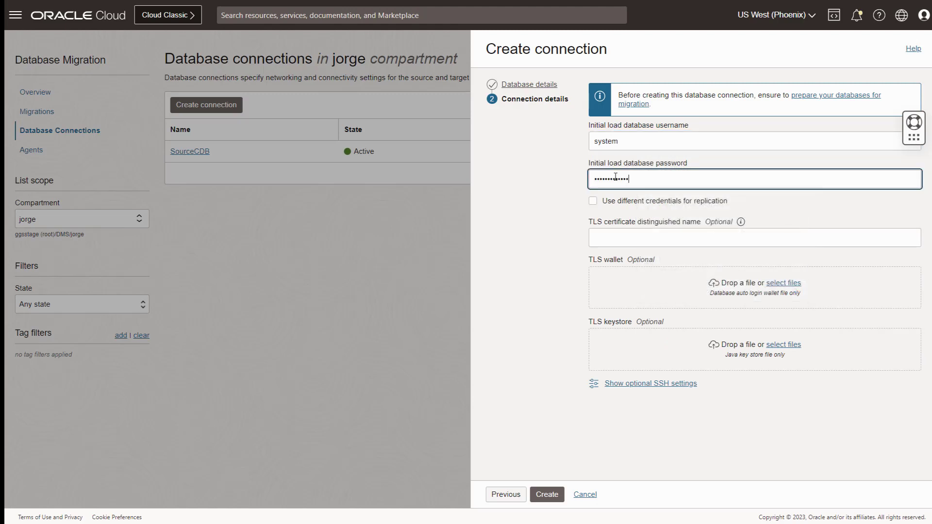
click(593, 200)
click(615, 238)
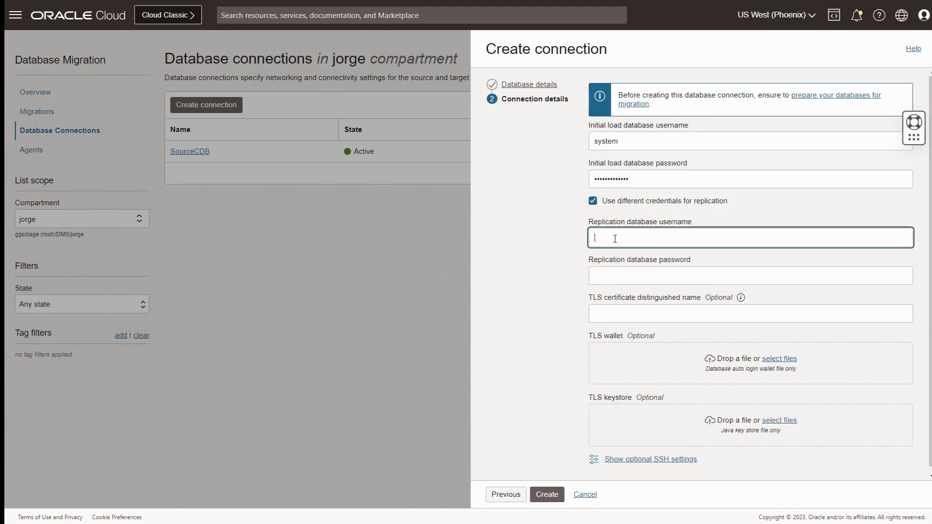
text(ggadmin)
key(Tab)
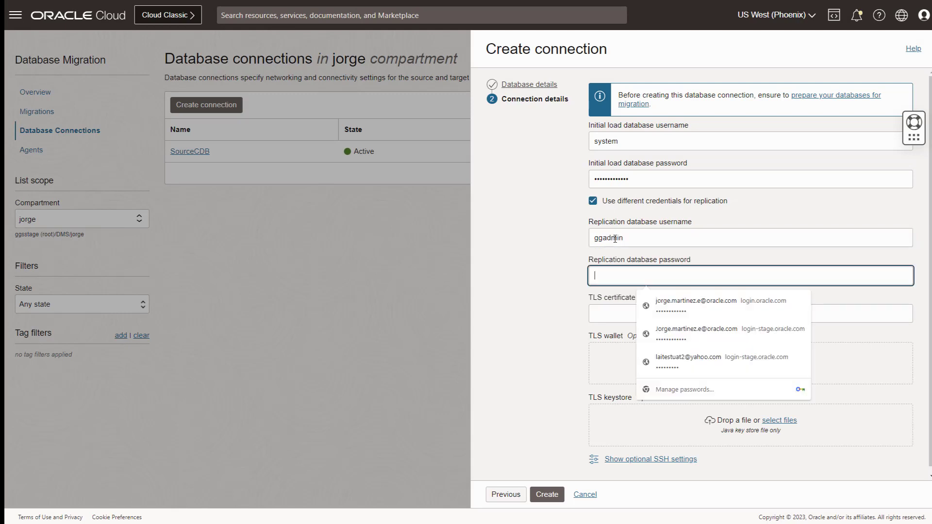
key(ctrl+v)
click(564, 320)
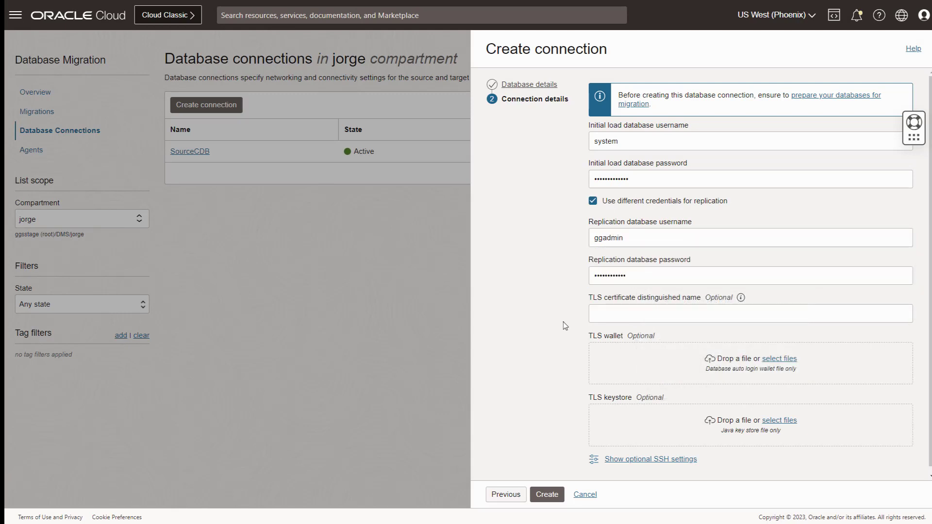
click(548, 494)
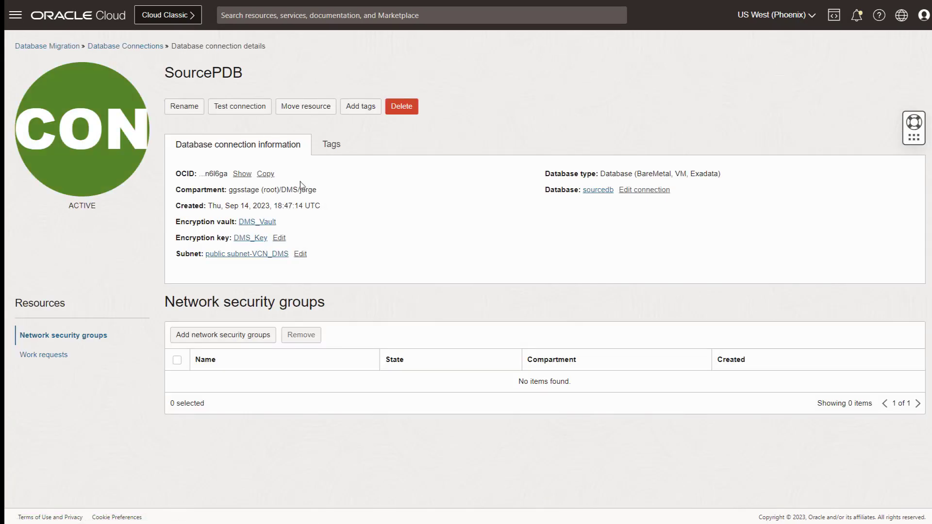
click(139, 47)
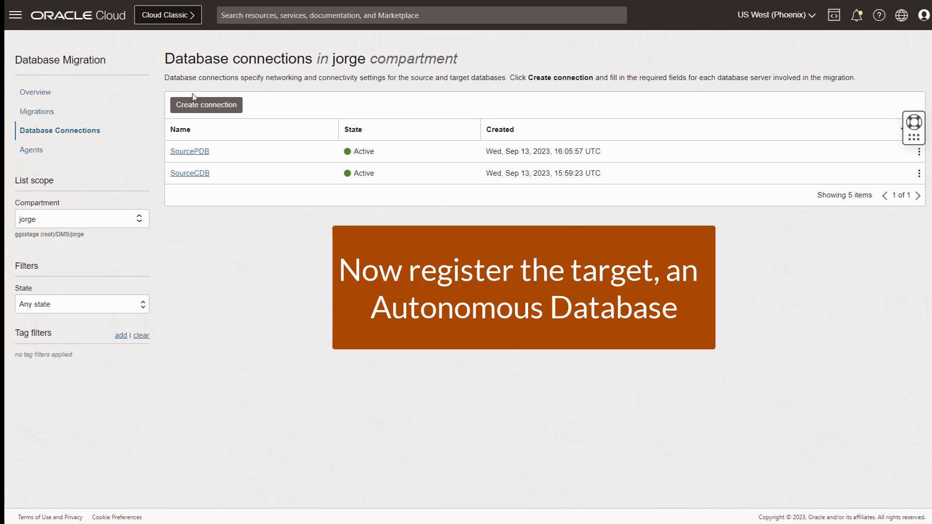
Define a TargetATP connection to Autonomous Database TargetATP3 and continue to credentials.
click(201, 103)
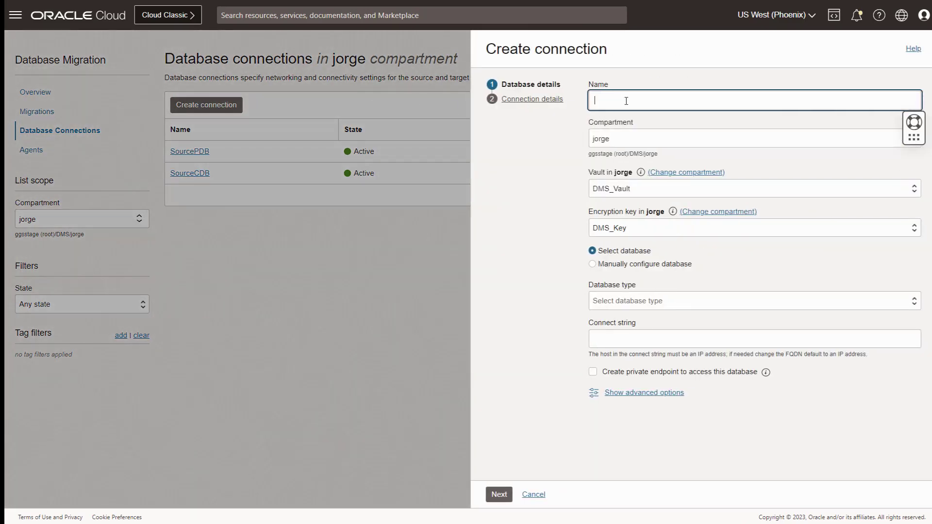
text(TargetATP)
click(610, 301)
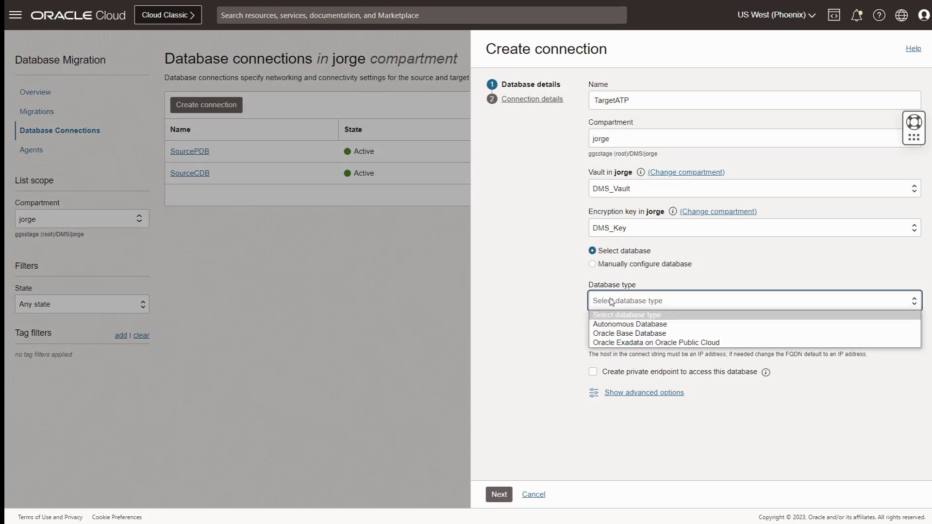
click(614, 323)
click(630, 340)
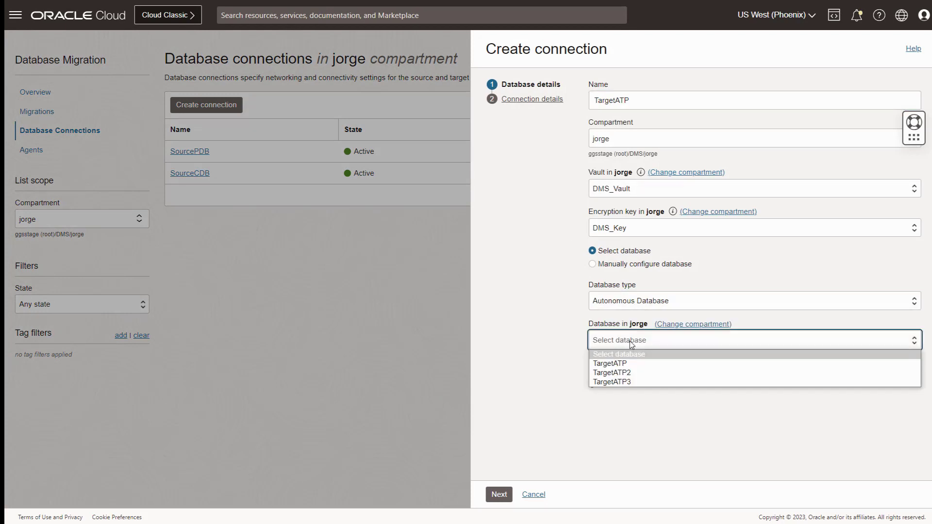
click(627, 382)
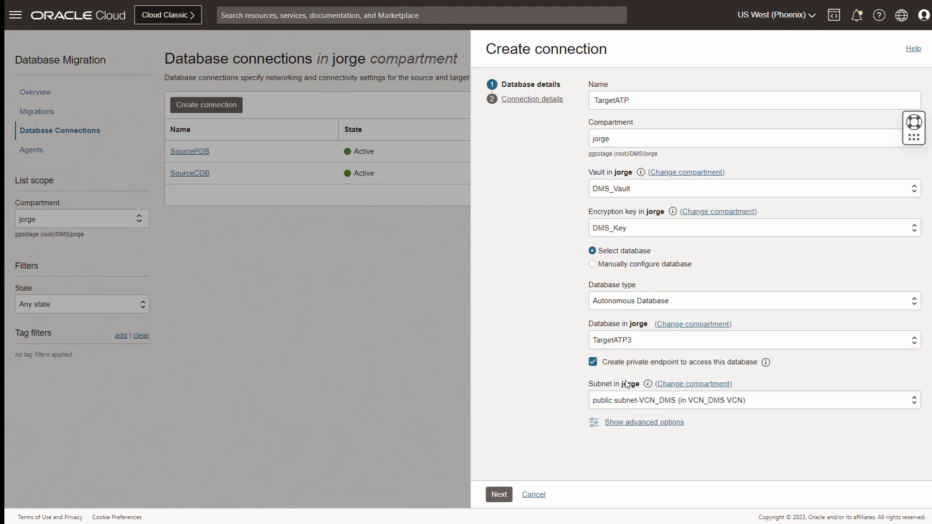
click(499, 494)
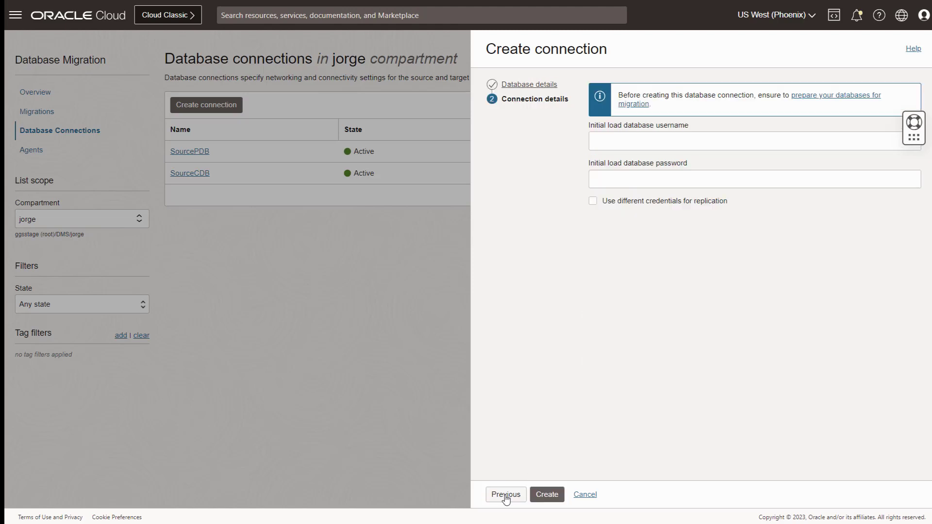
Create TargetATP with admin for initial load and separate ggadmin replication credentials.
click(626, 140)
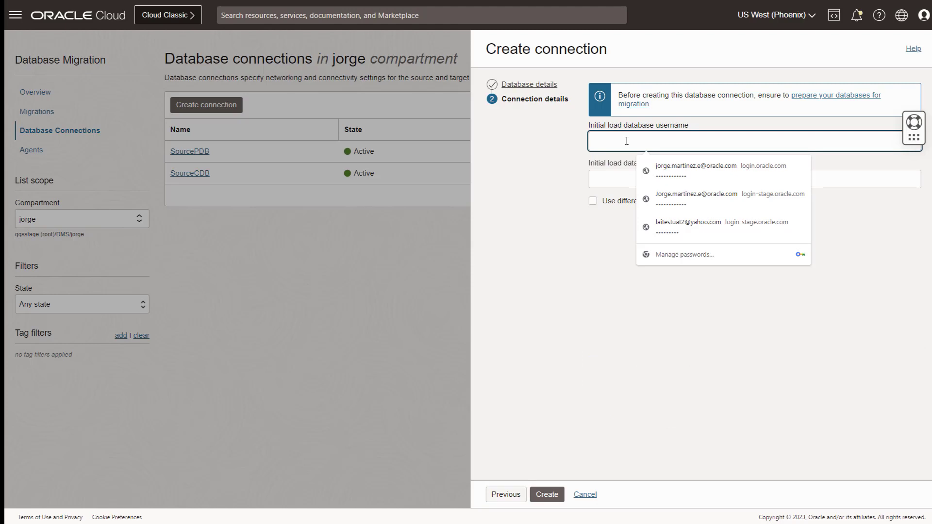
text(admin)
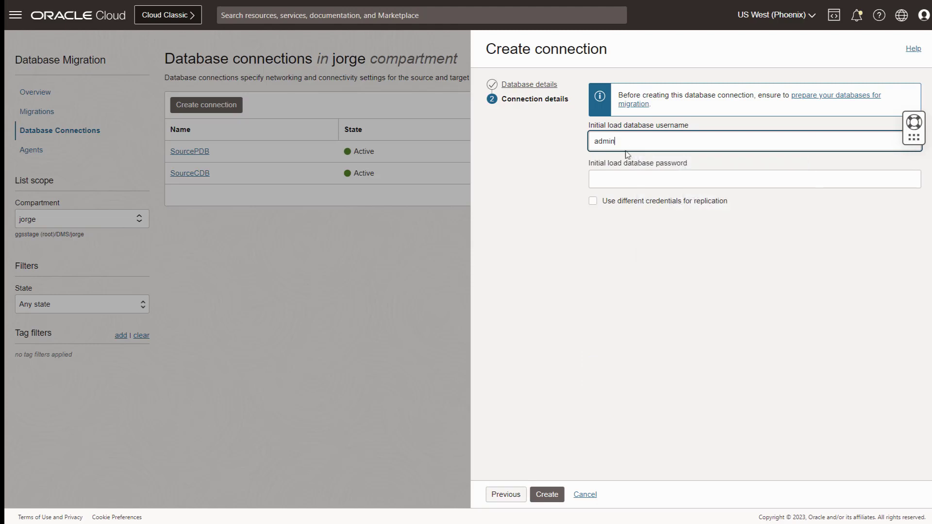
click(625, 179)
key(ctrl+v)
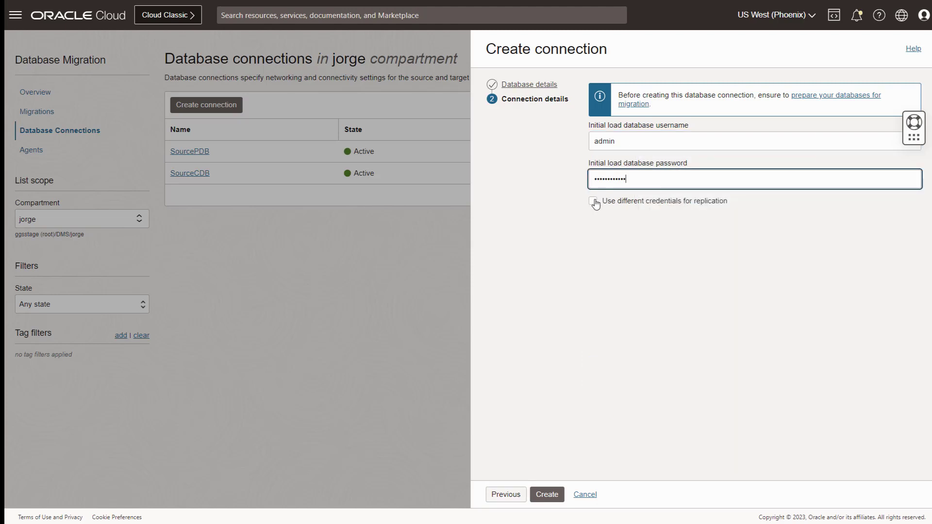
click(594, 201)
click(609, 236)
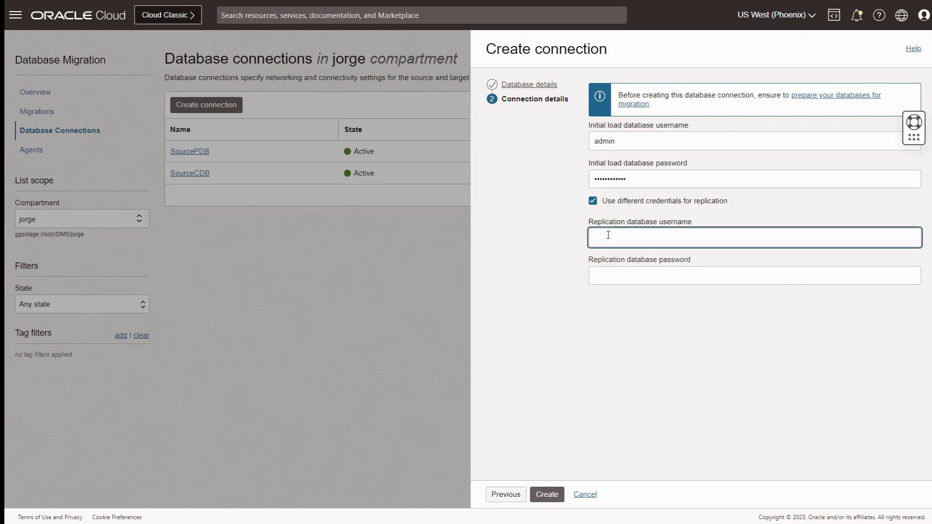
text(ggadmin)
click(606, 273)
key(ctrl+v)
click(580, 325)
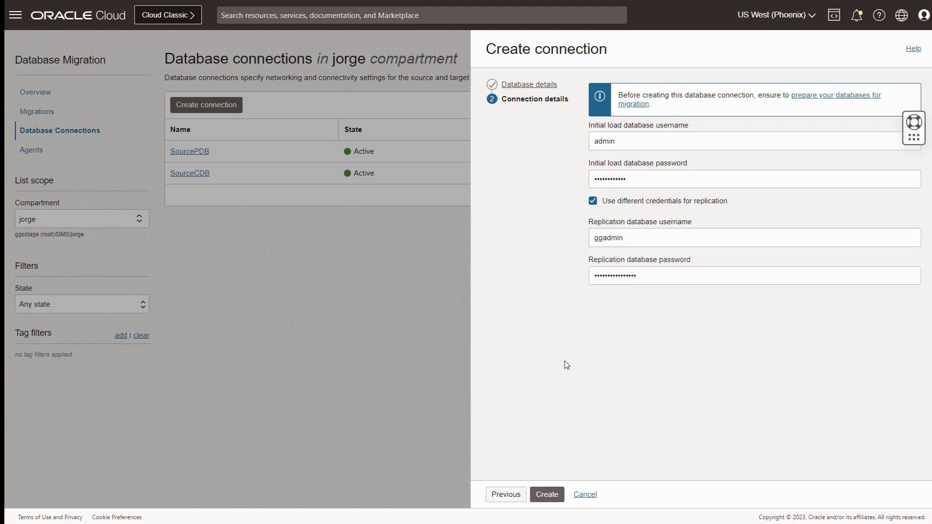
click(547, 494)
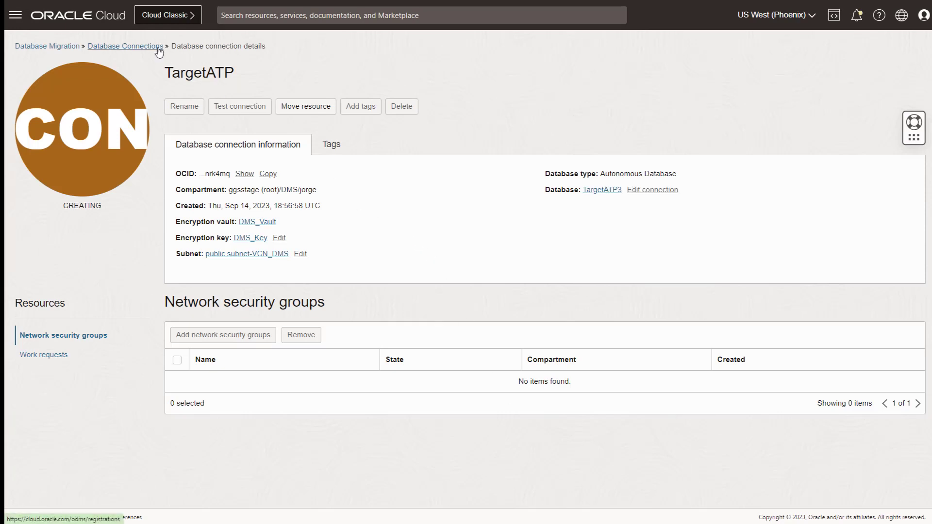
Go back to Database Connections, then open the empty Migrations list.
click(157, 47)
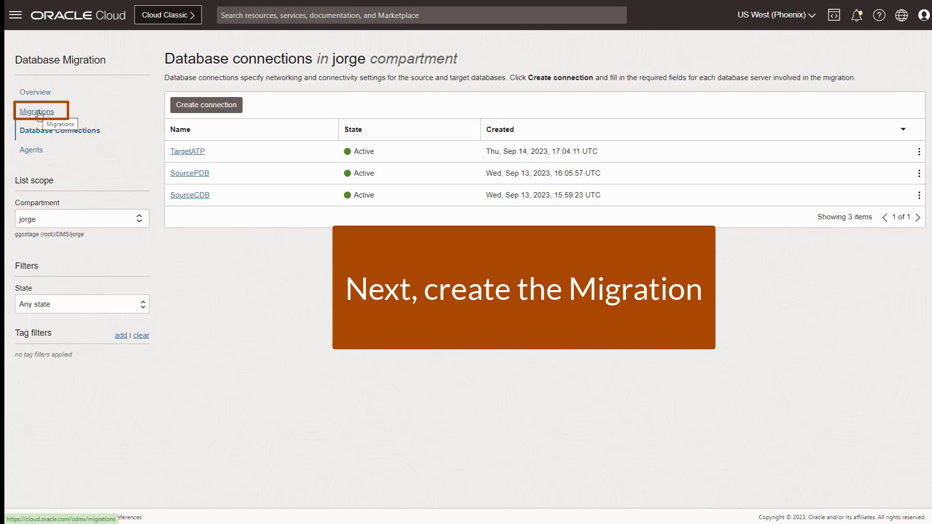
click(38, 112)
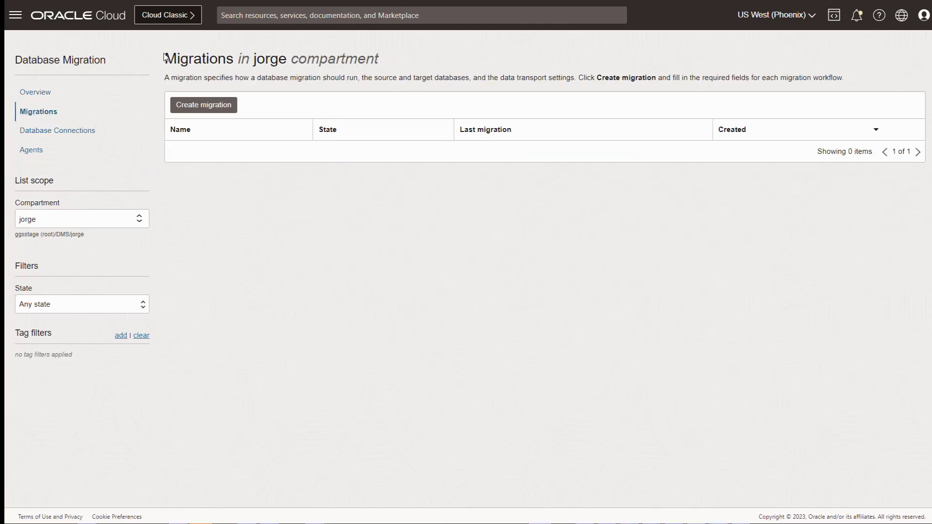
Start a new migration named MyMigration.
click(199, 107)
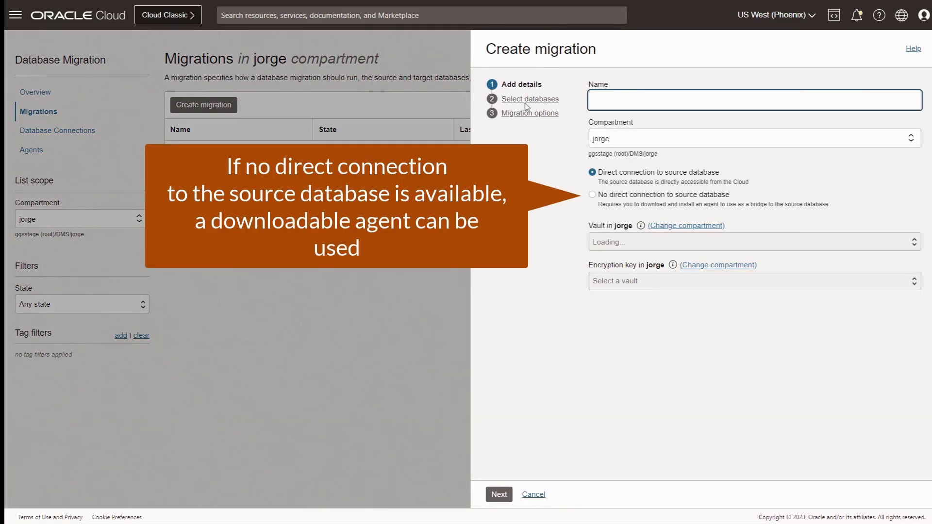
text(My)
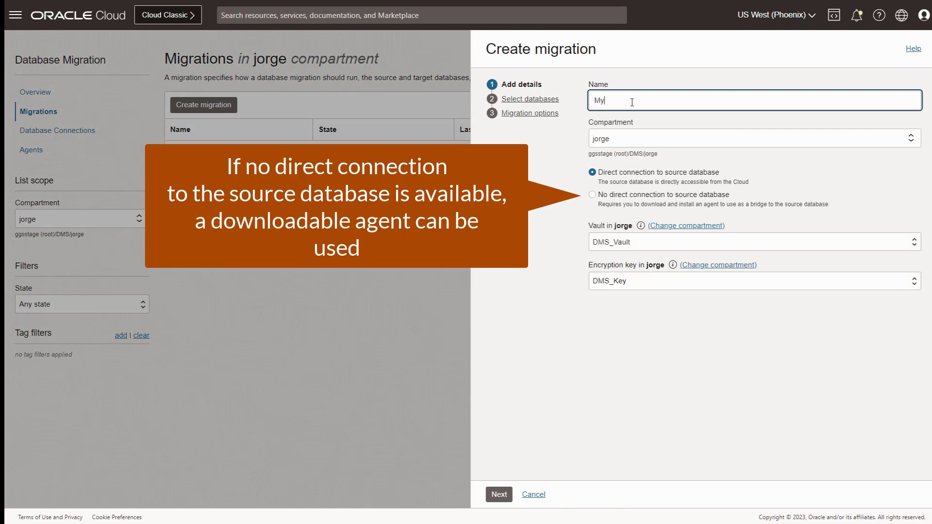
text(Migration)
click(499, 494)
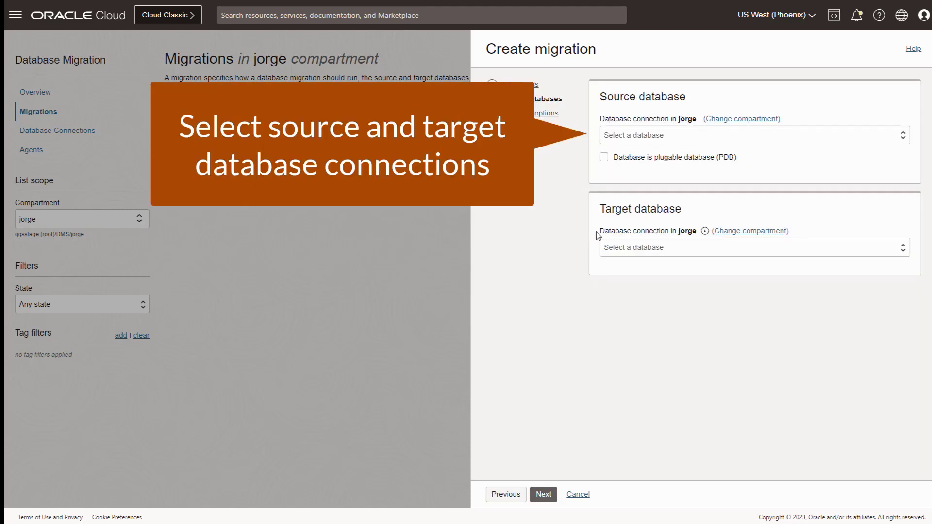
Select SourcePDB as a pluggable source in container SourceCDB, with TargetATP as target.
click(632, 137)
click(631, 167)
click(604, 159)
click(625, 196)
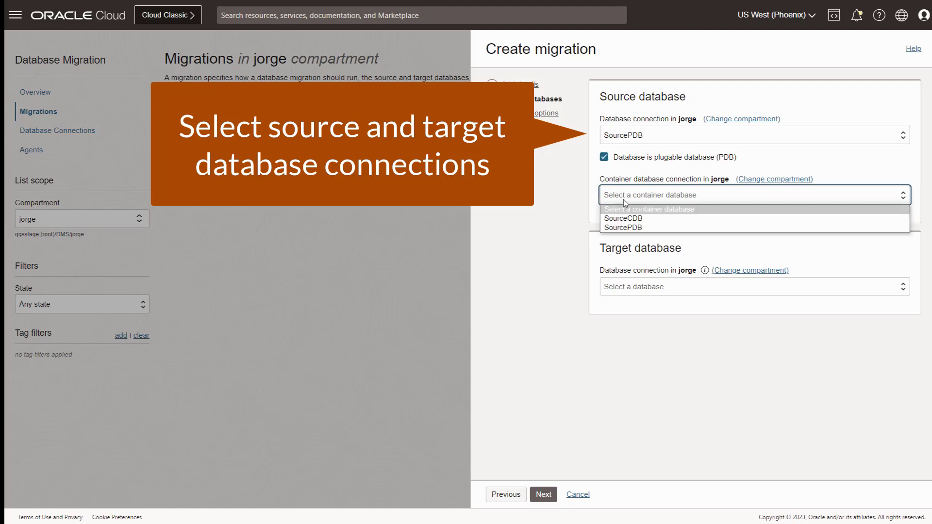
click(625, 217)
click(623, 281)
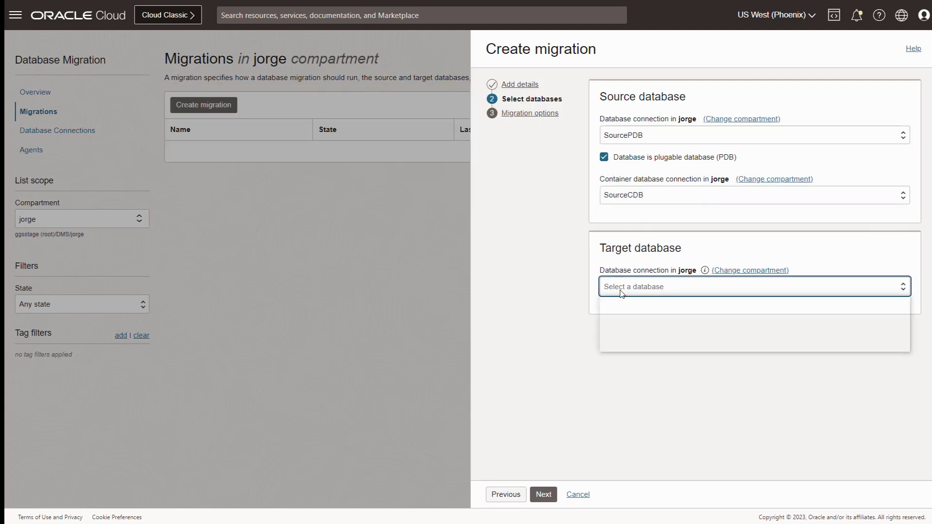
click(621, 329)
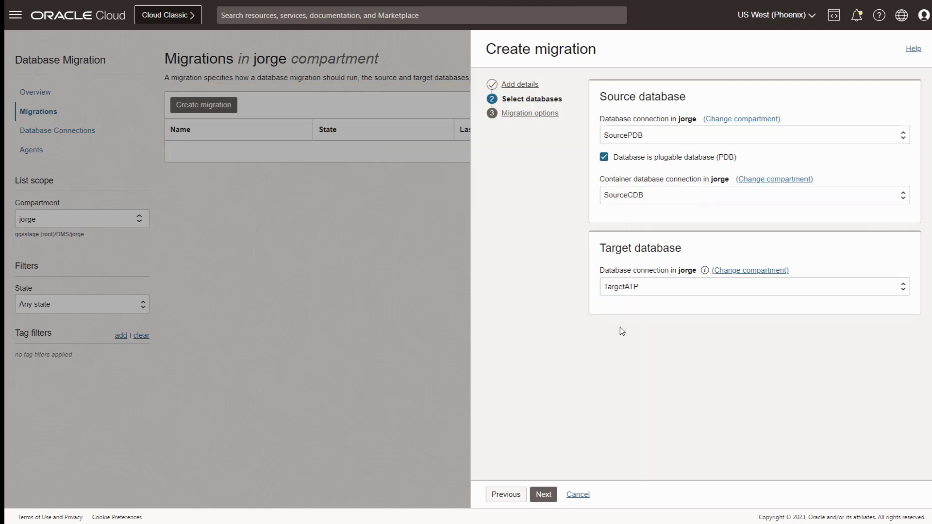
click(543, 494)
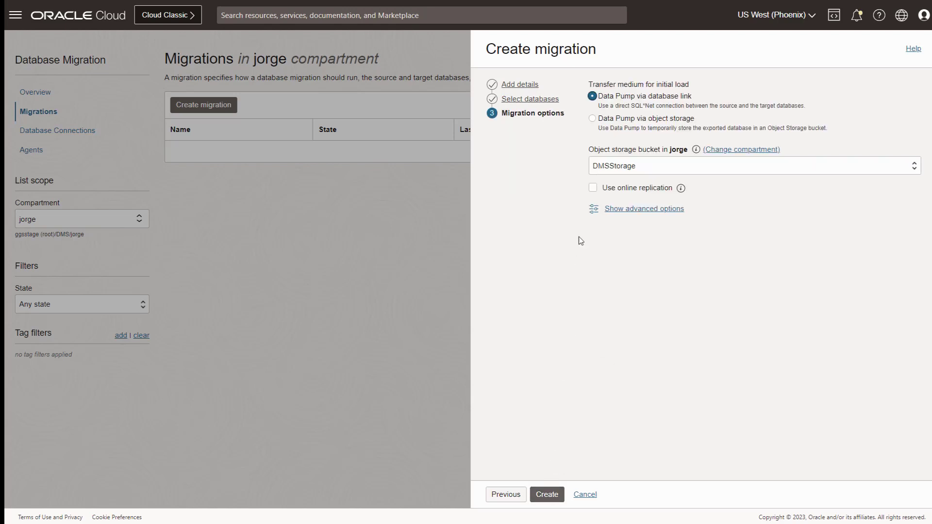
Use object storage with export directory dumpdir at /u01/app/oracle/dumpdir, wallet path, online replication, and create.
click(593, 119)
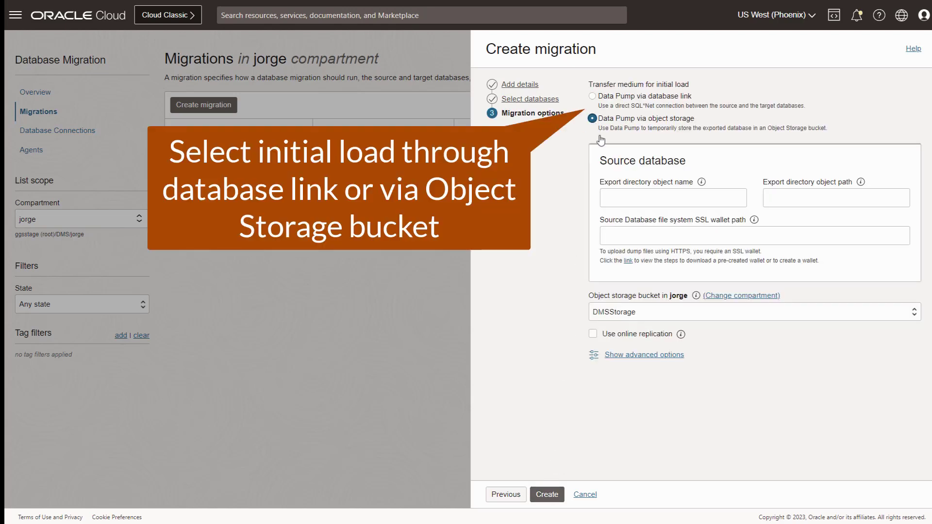
click(624, 199)
text(dumpdir)
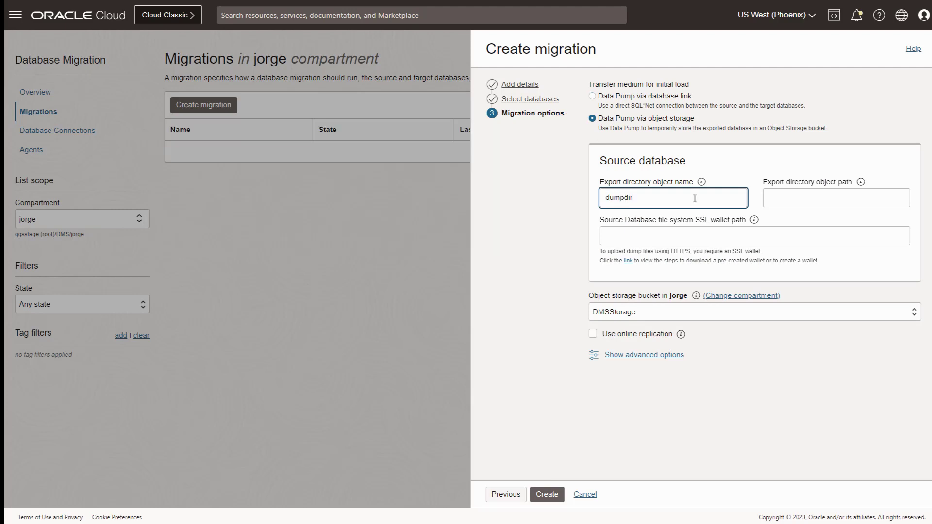
click(795, 198)
text(/u01/app/oracle/dumpdir)
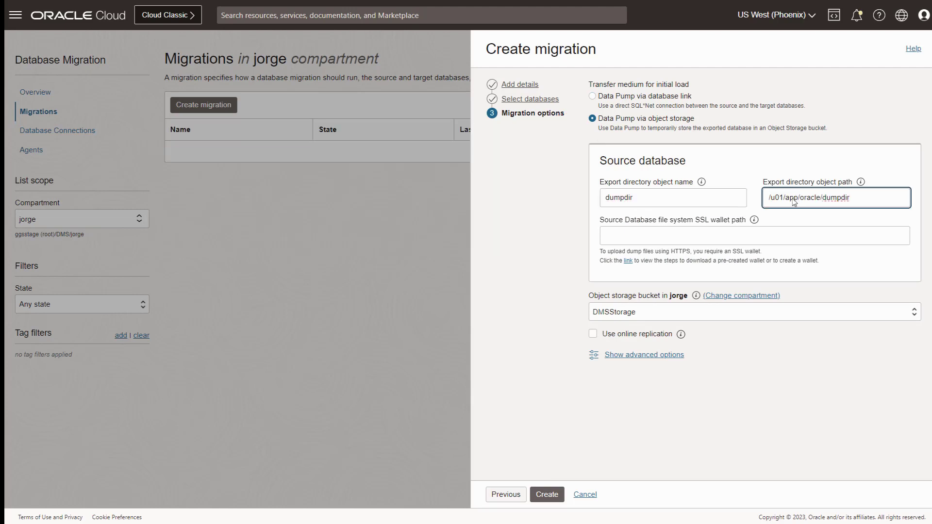
click(663, 237)
text(/u01/app/oracle/dumpdir)
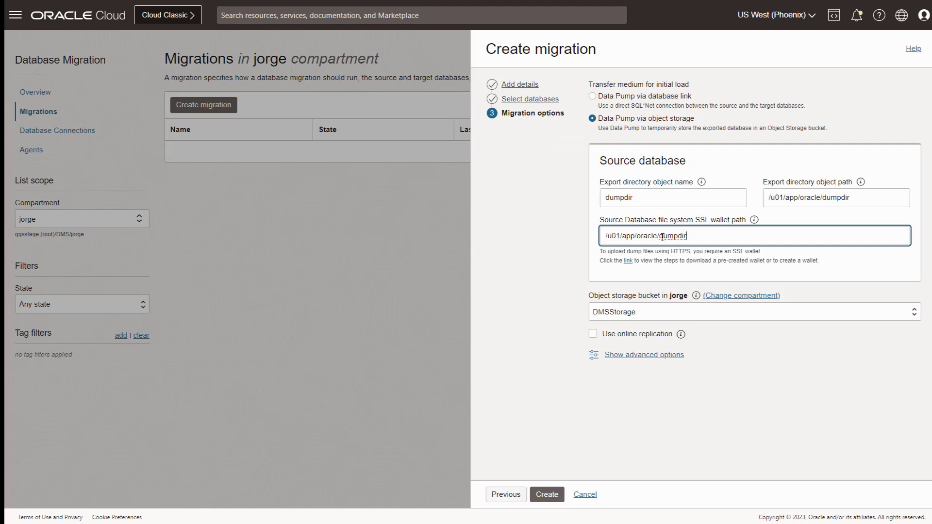
text(/wallet)
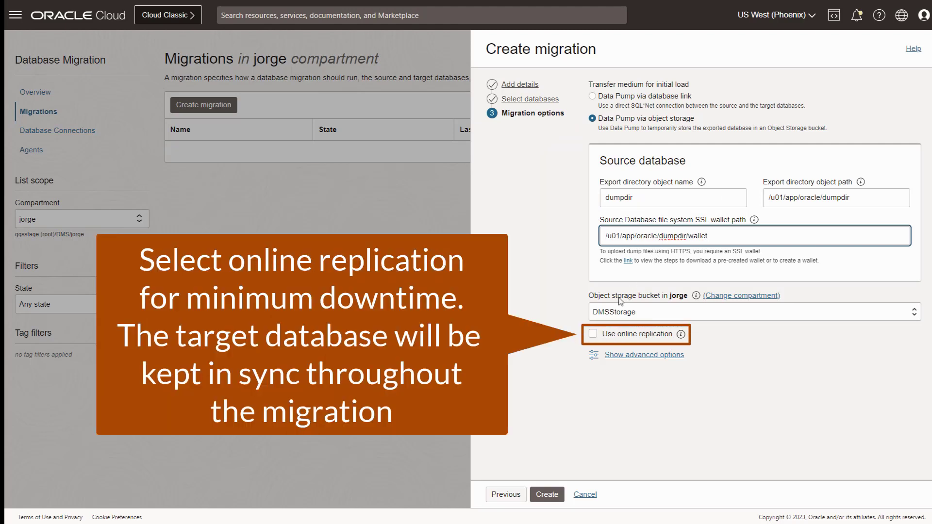
click(592, 334)
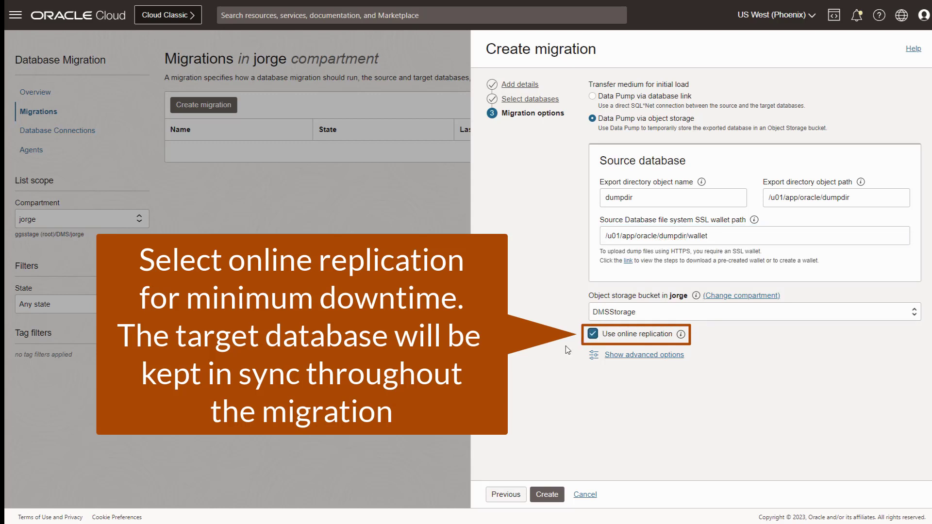
click(557, 495)
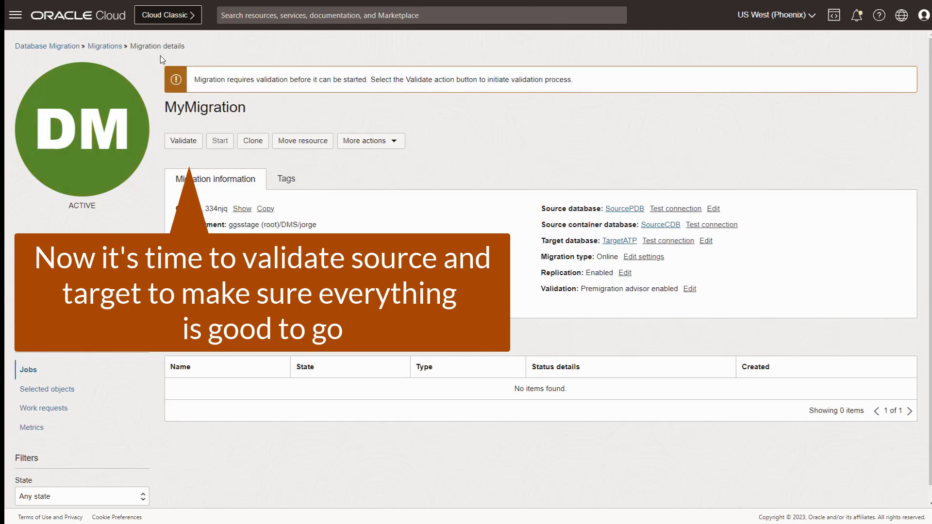
Validate MyMigration, then open the failed job's 'Validate premigration advisor' phase report.
click(183, 141)
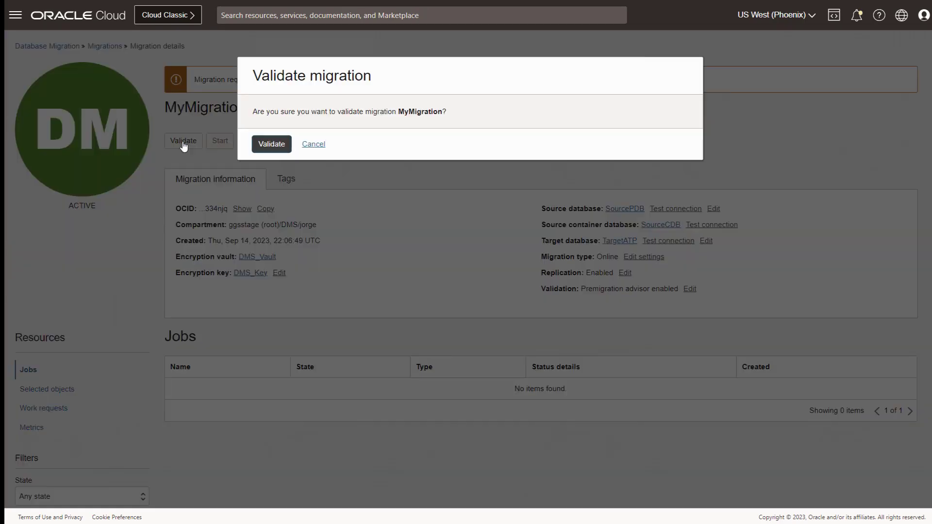
click(272, 144)
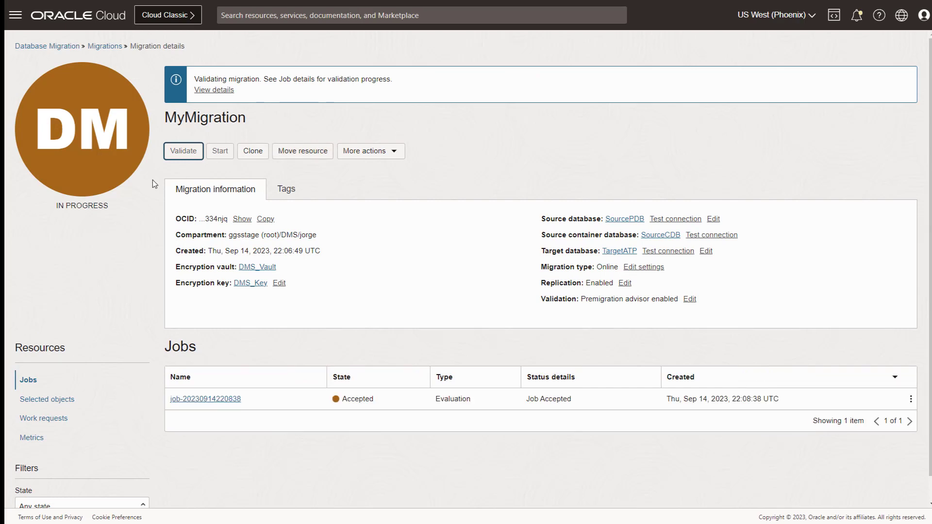
click(212, 92)
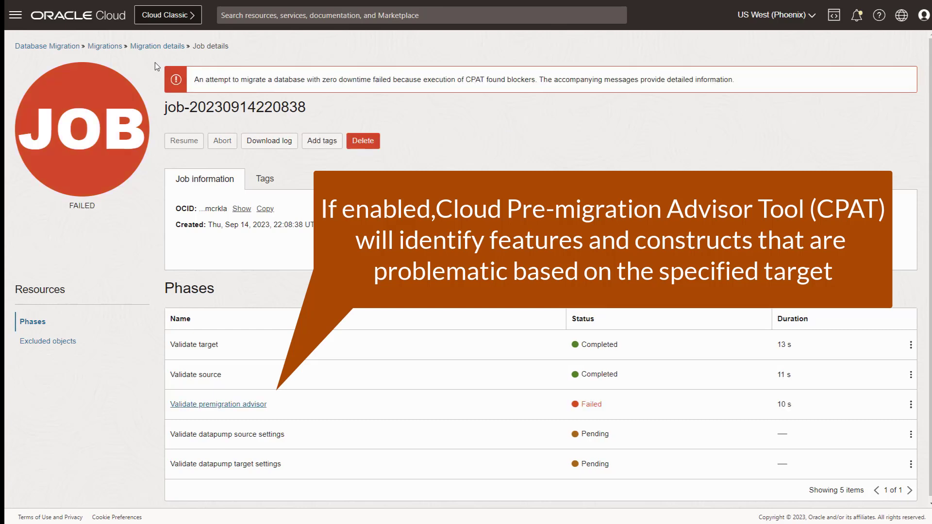
click(188, 406)
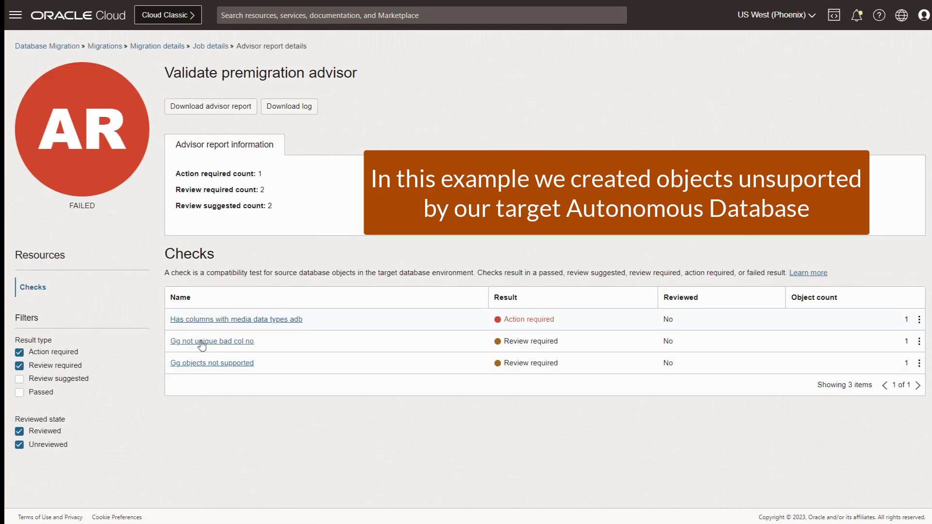
Exclude the HR01 IMAGE_TABLE2 media column from the migration via the media data types check, then return to Job details.
click(207, 320)
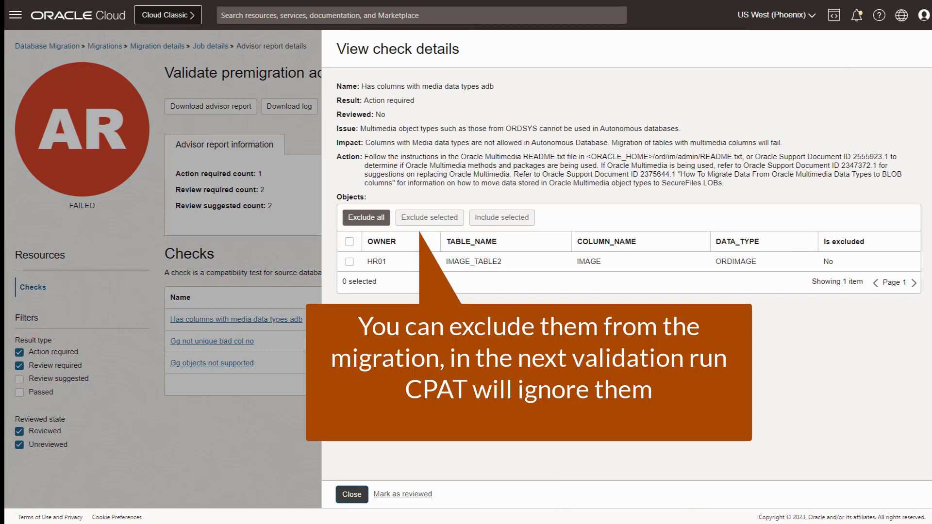
click(350, 261)
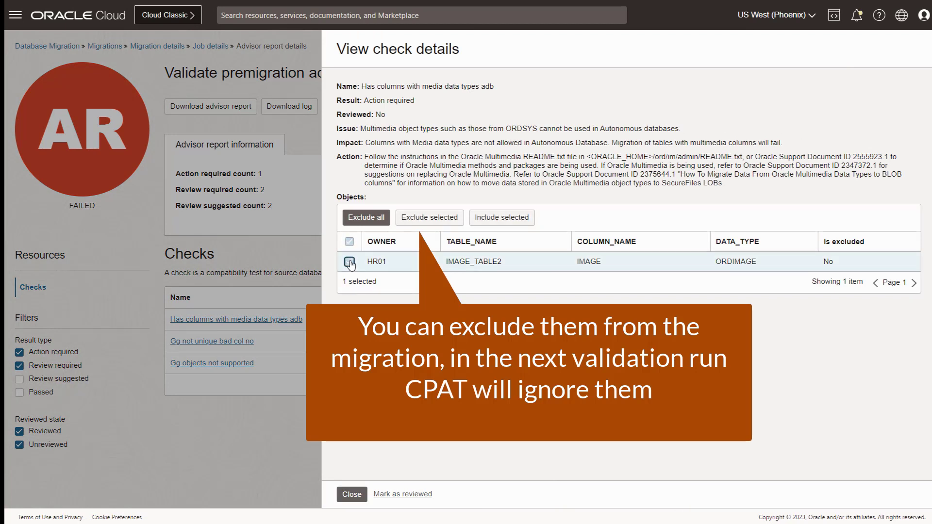
click(430, 223)
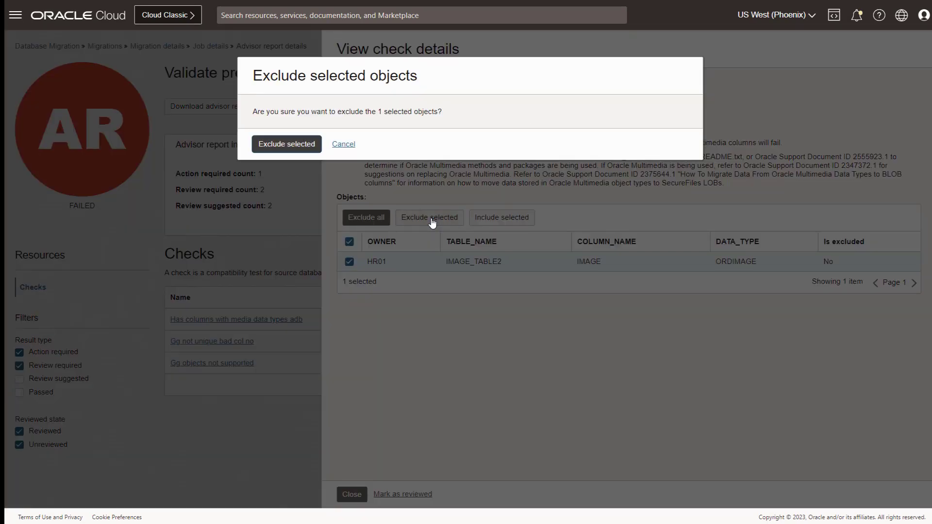
click(297, 144)
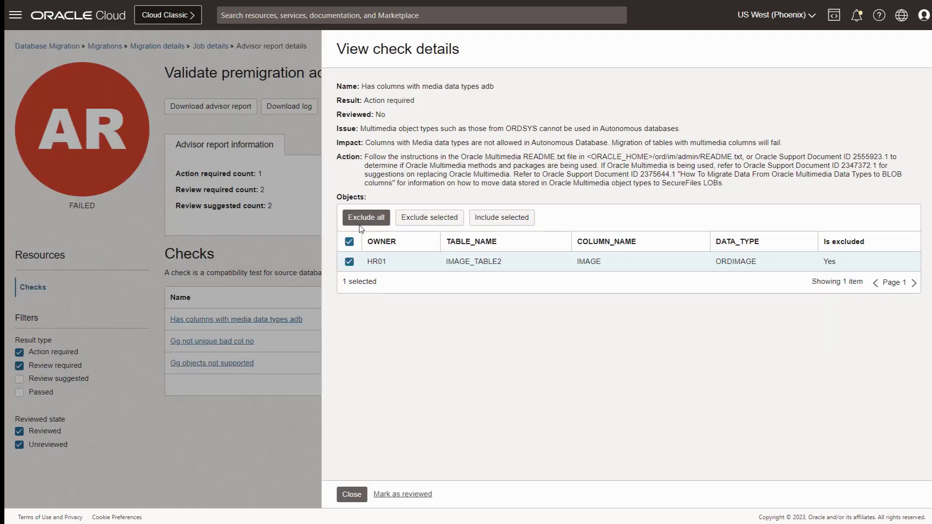
click(354, 494)
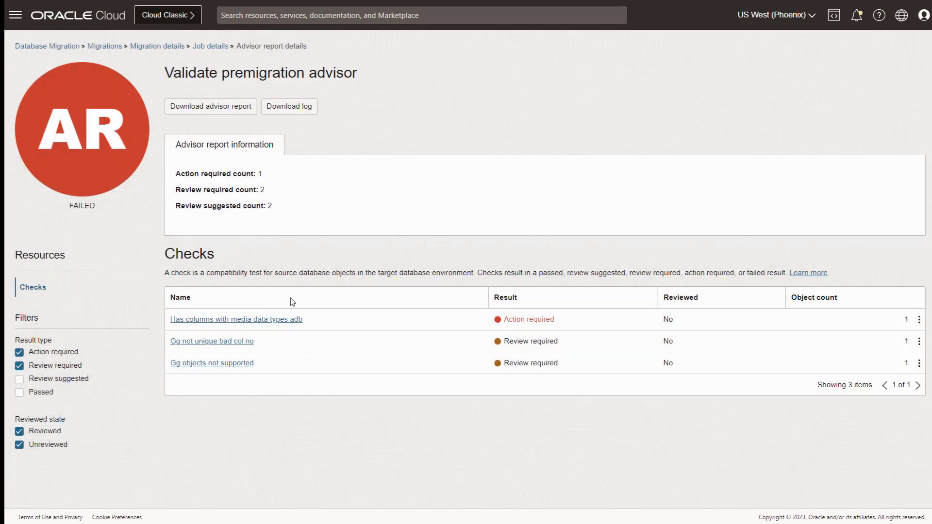
click(203, 47)
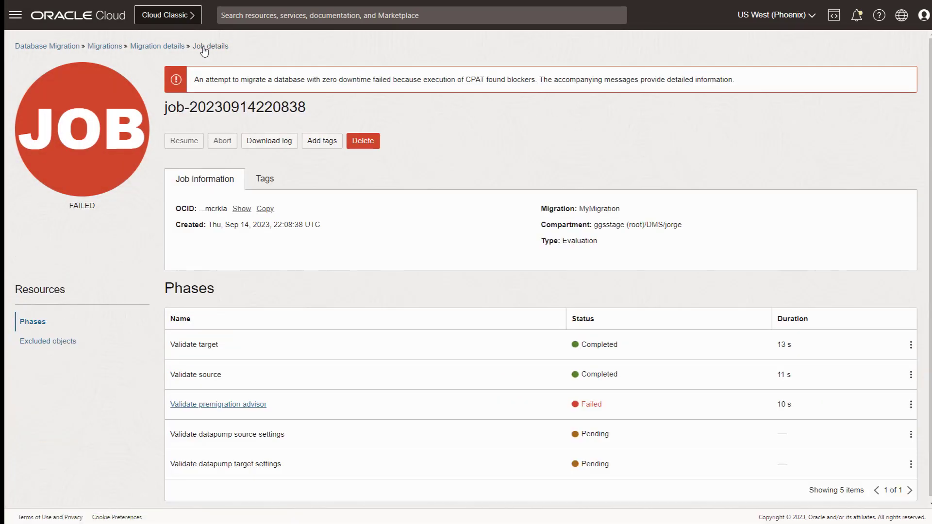
Revalidate MyMigration, check that the new validation job succeeded, and return to Migration details.
click(173, 48)
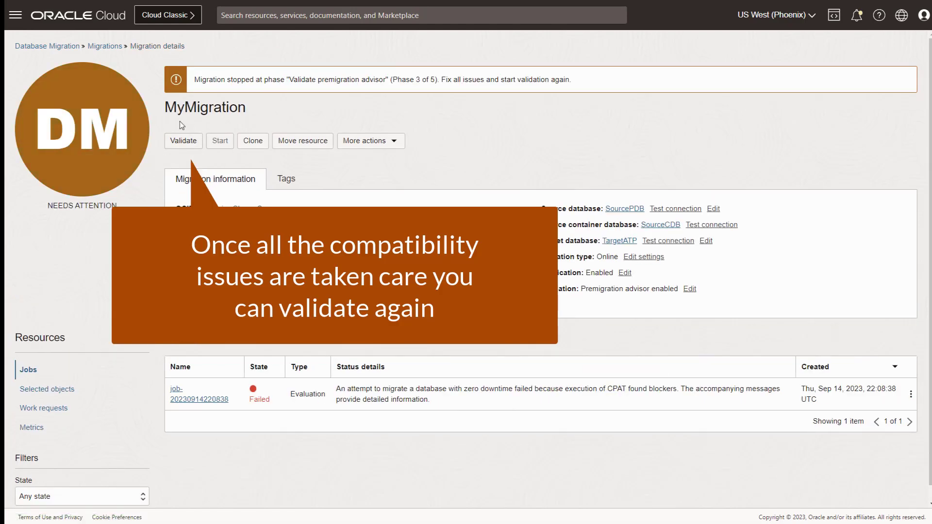
click(183, 142)
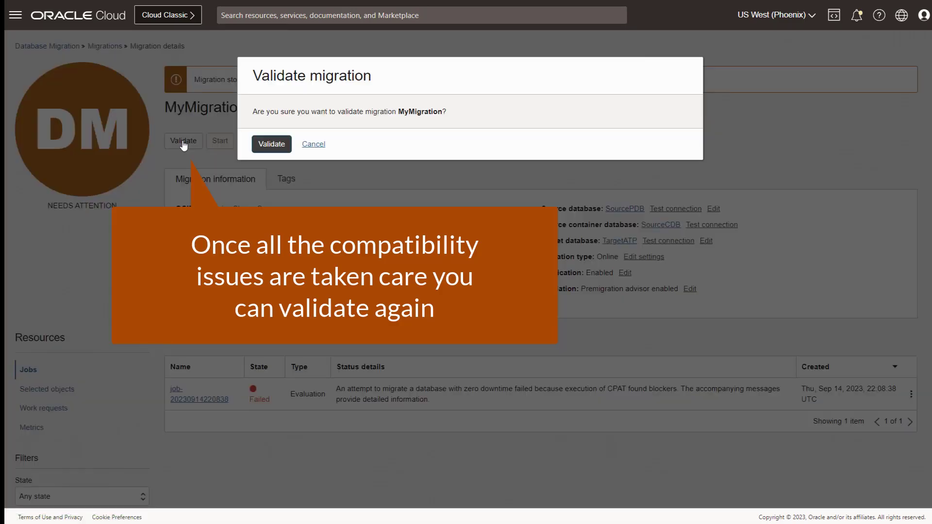
click(272, 144)
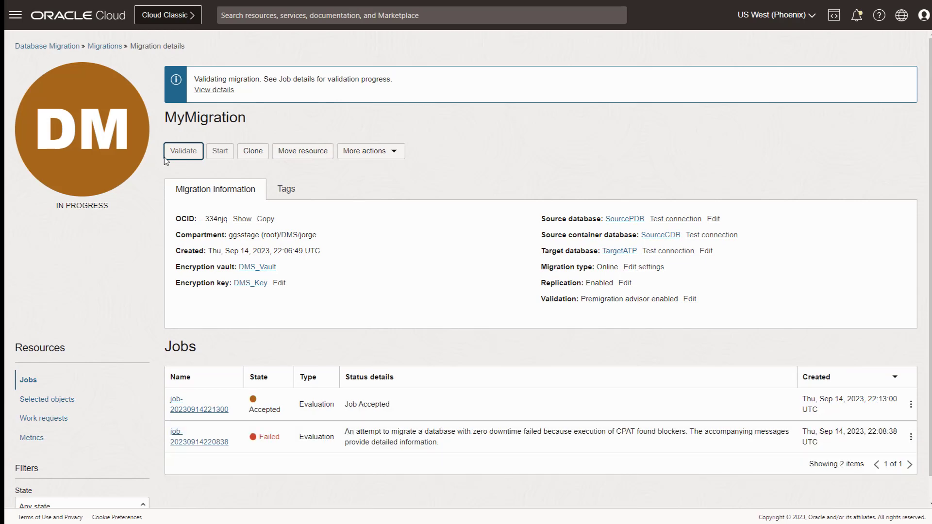
click(208, 90)
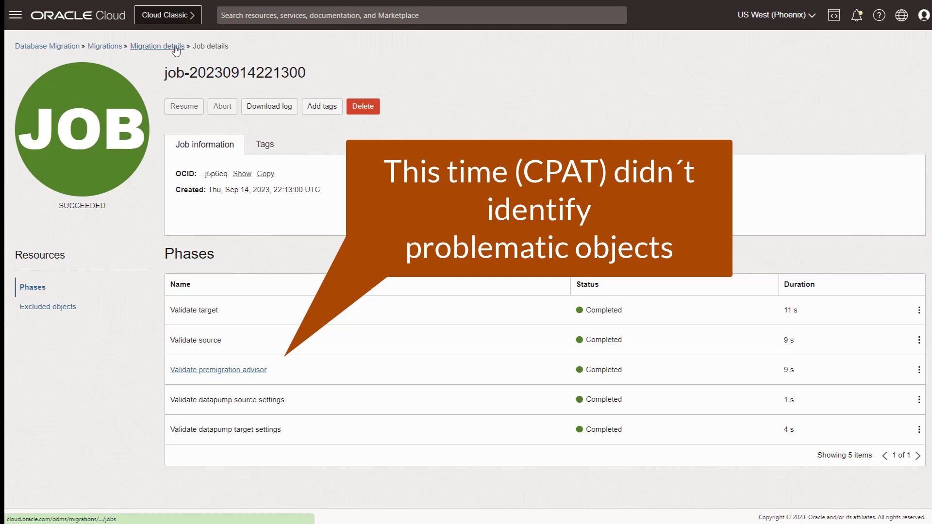
click(176, 47)
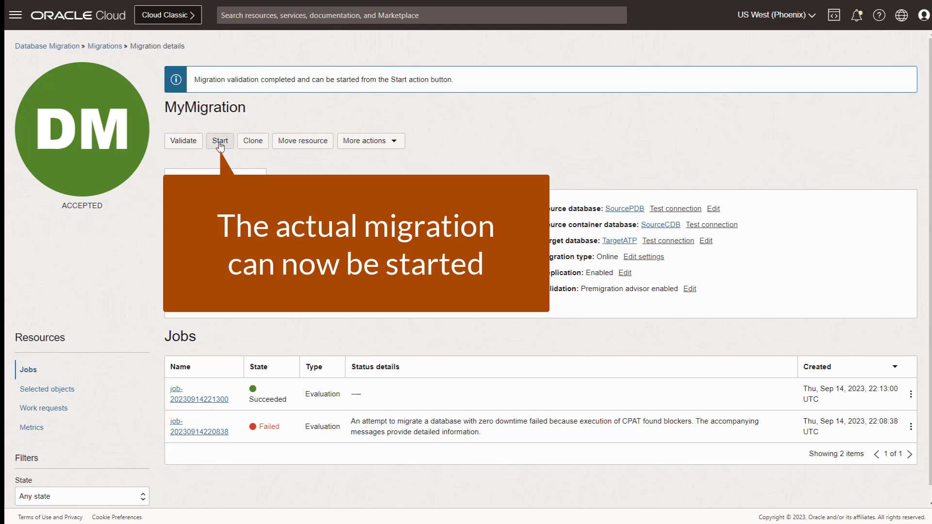
Start the MyMigration migration pausing after Monitor replication lag, and view the new job's progress.
click(220, 143)
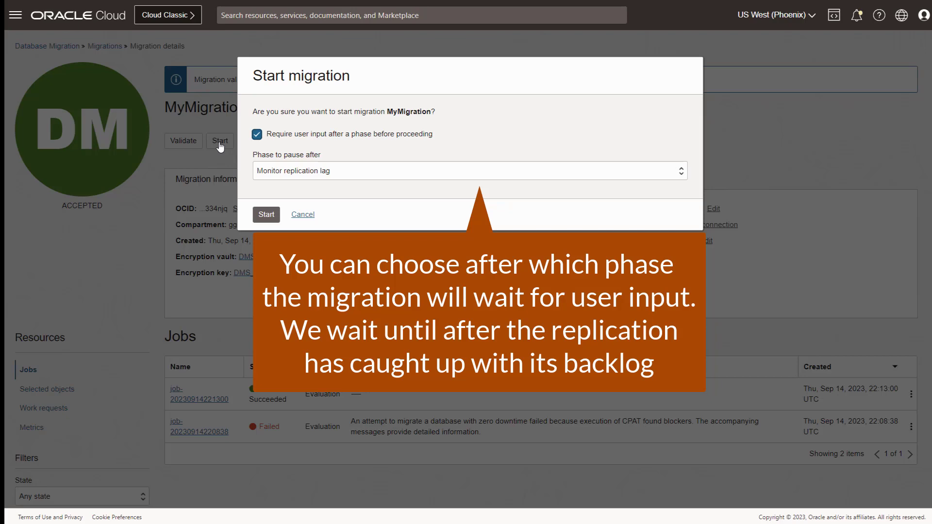
click(266, 214)
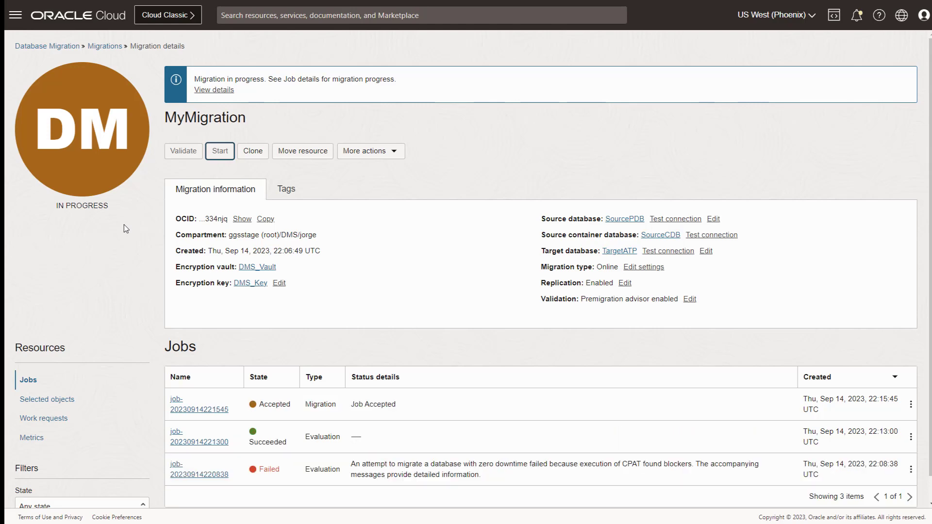
click(214, 91)
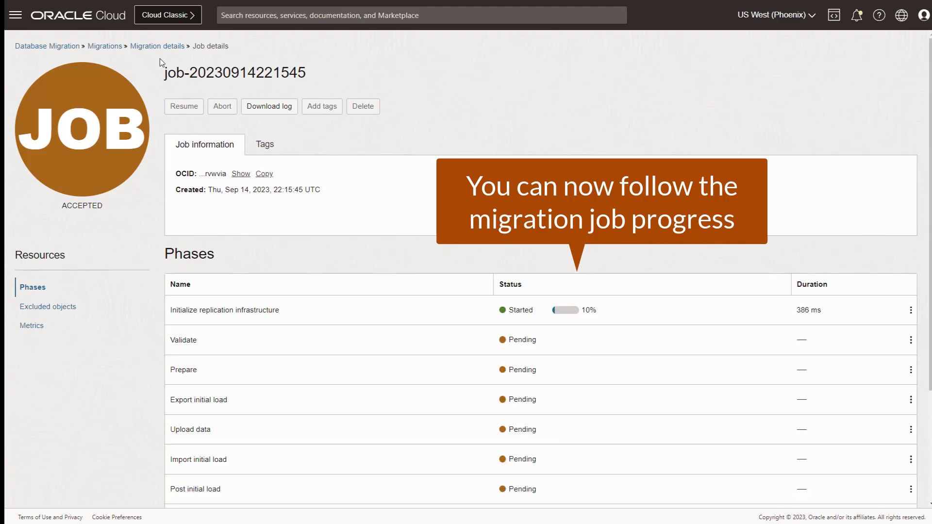
Scroll through the Phases table until the job is waiting after Monitor replication lag.
scroll(159, 59, down, 2)
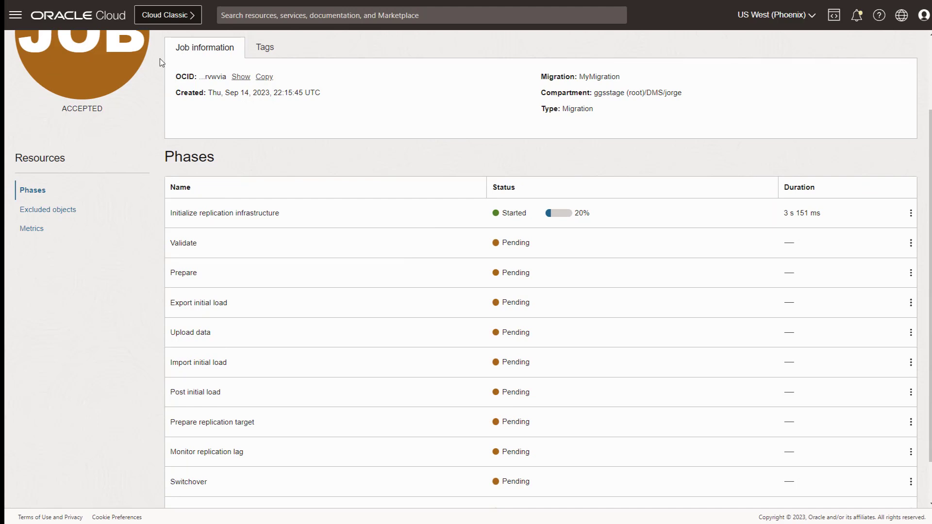
scroll(159, 58, down, 1)
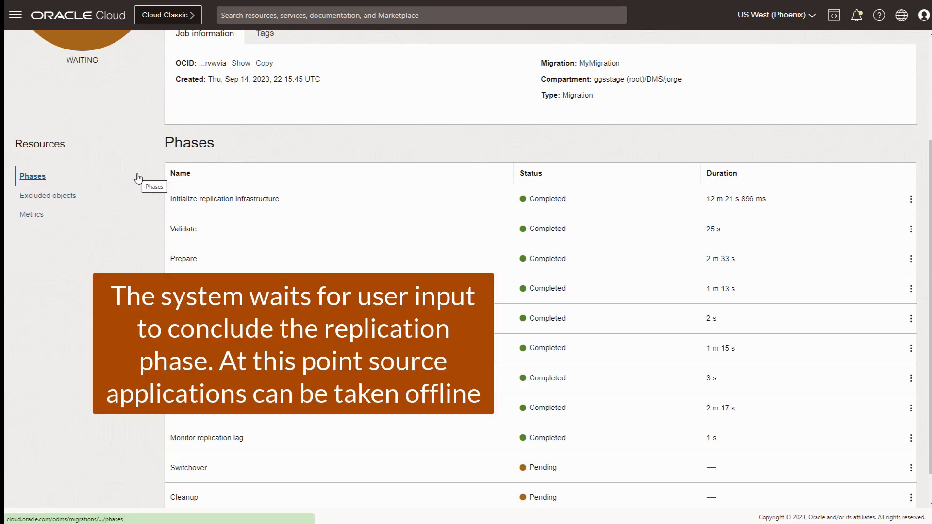
scroll(136, 182, up, 3)
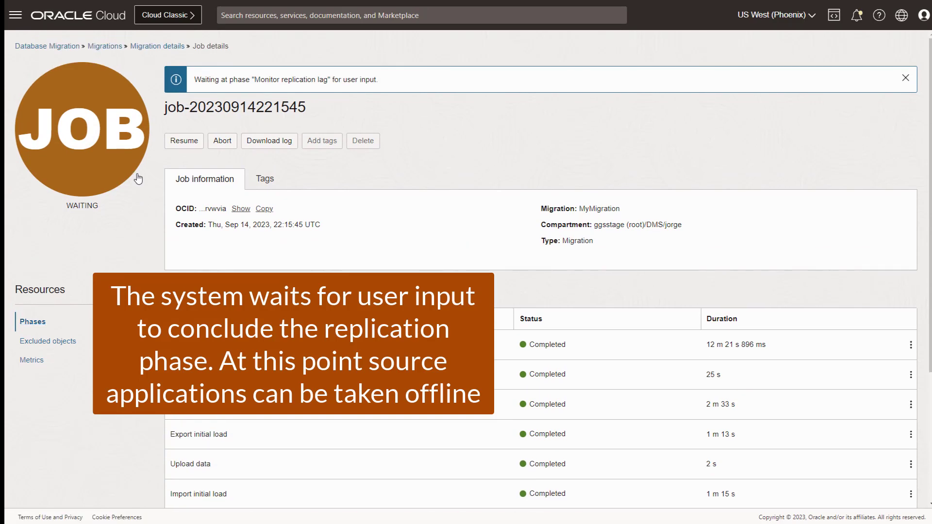
Resume the job with Switchover as the pause phase and follow its phases.
click(183, 140)
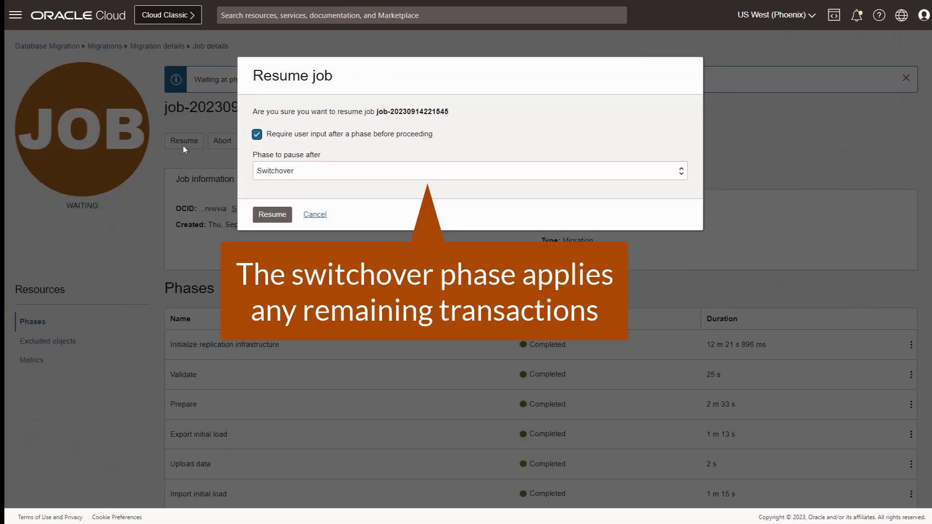
click(275, 215)
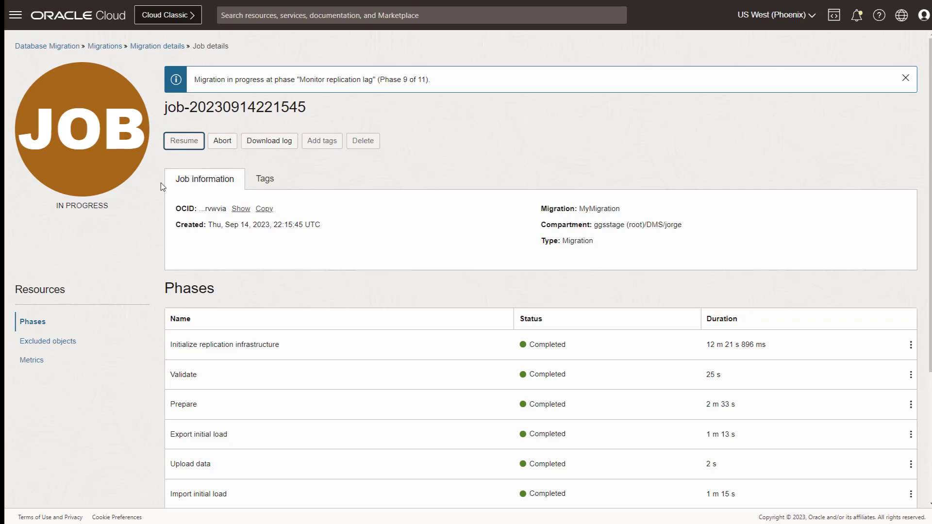
scroll(161, 182, down, 3)
scroll(161, 187, down, 1)
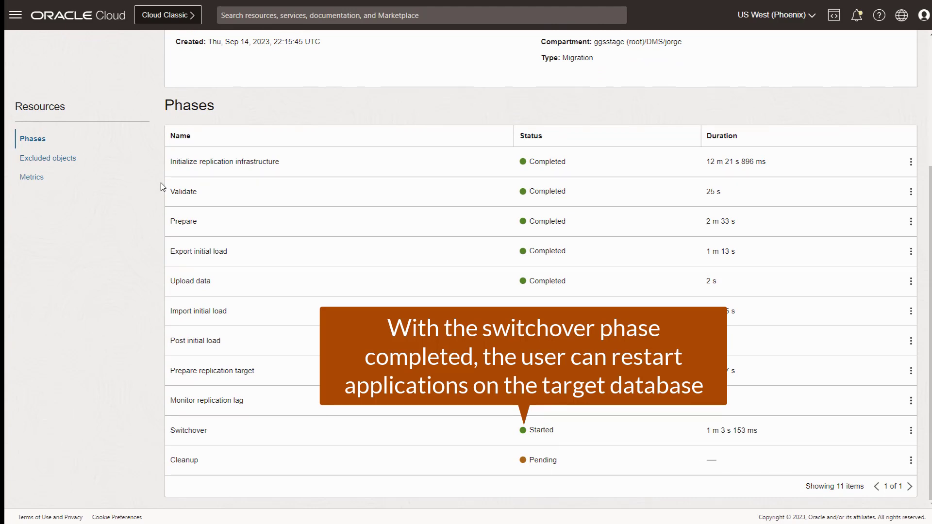
scroll(144, 223, up, 4)
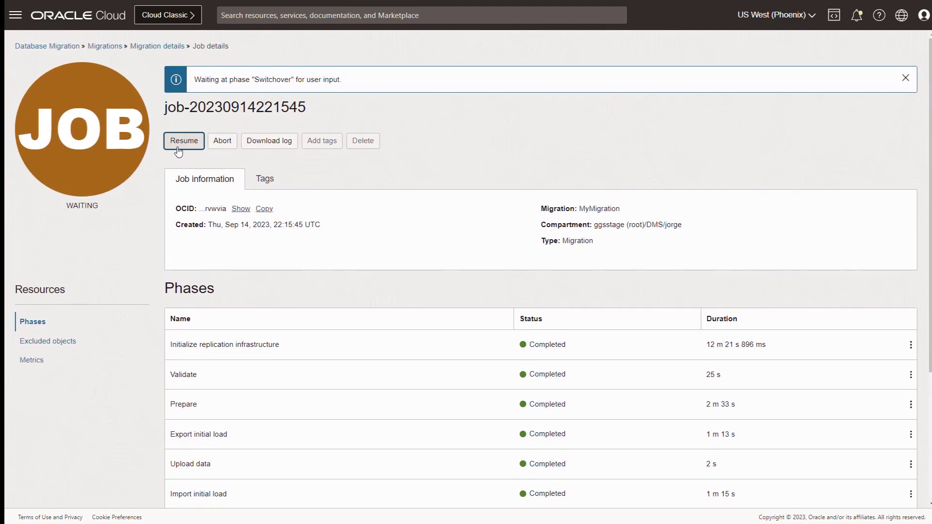
Resume the job with no further pauses so Cleanup completes, then return to MyMigration details.
click(178, 141)
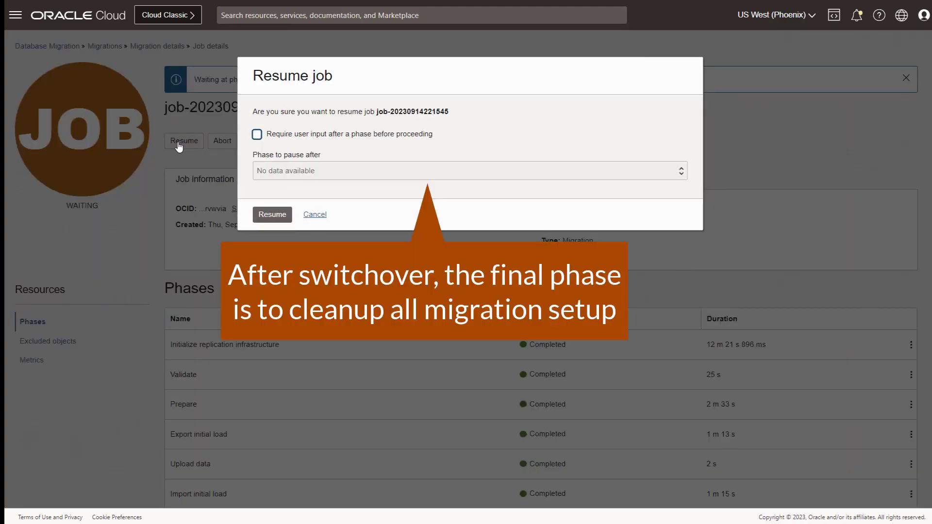
click(273, 215)
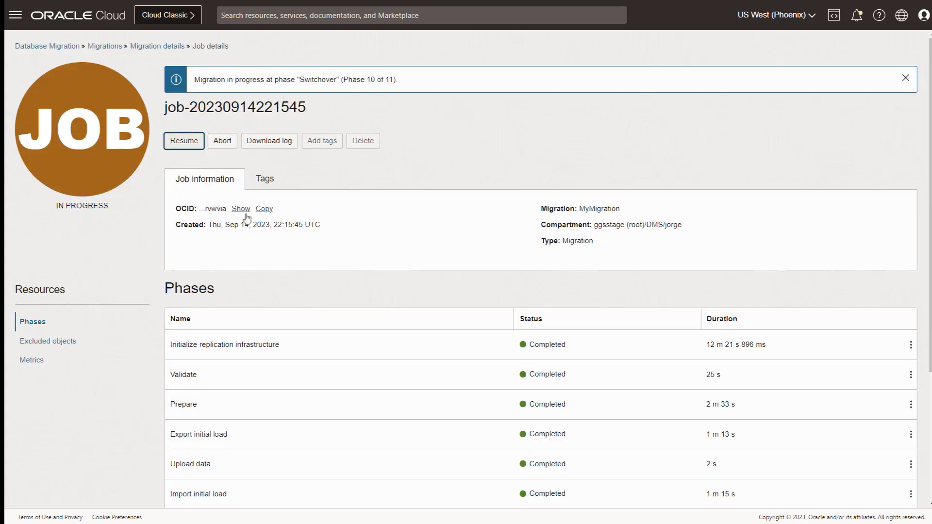
scroll(153, 200, down, 4)
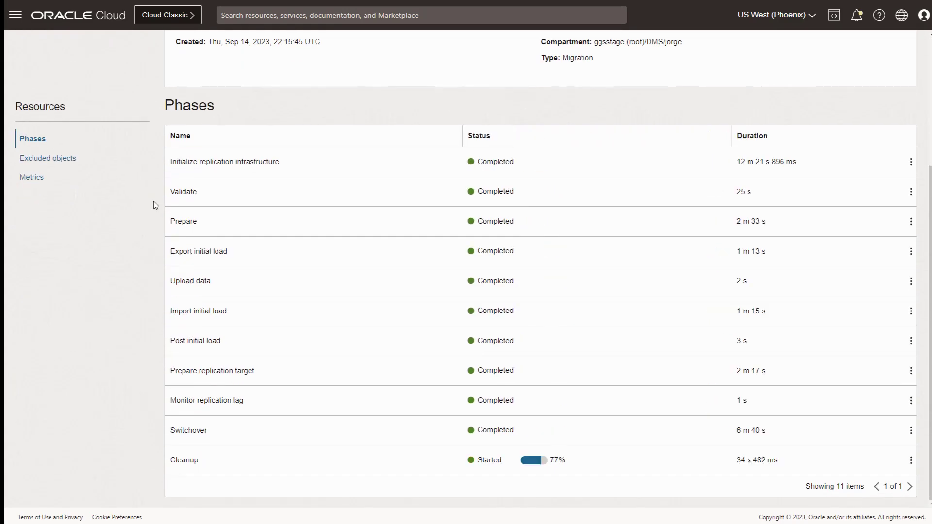
scroll(154, 201, up, 4)
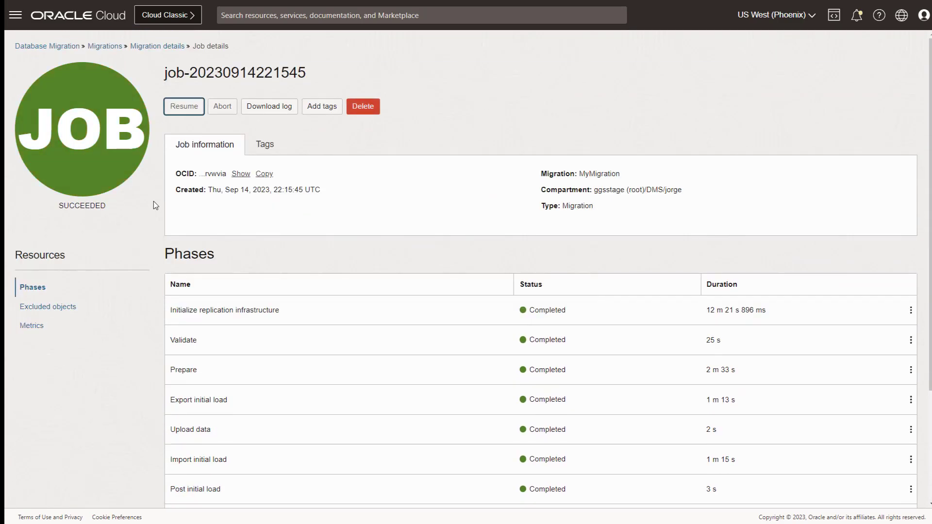
click(157, 46)
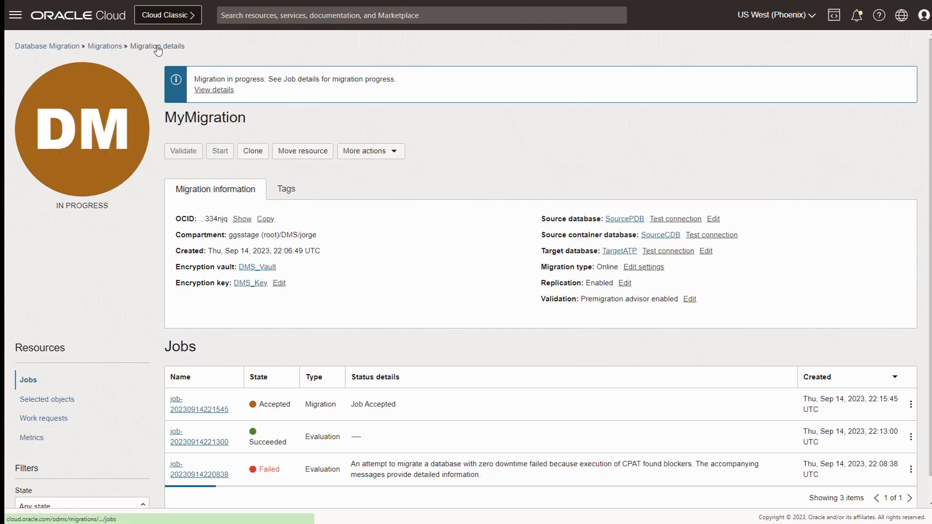